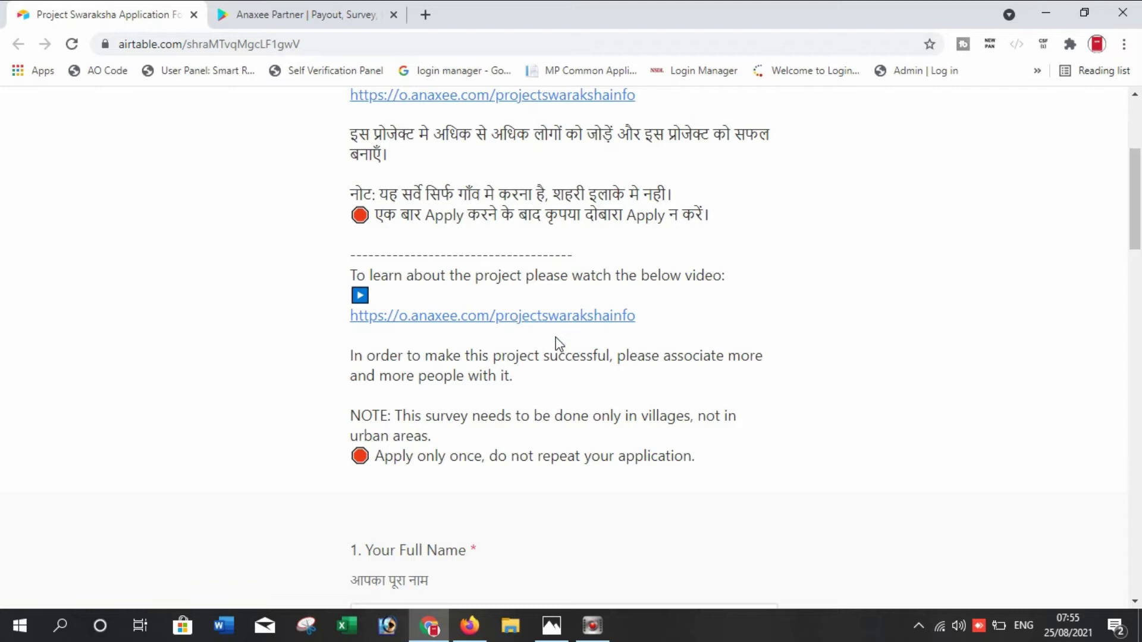
{"action": "scroll", "coordinate": [559, 343], "scroll_direction": "down", "scroll_amount": 1}
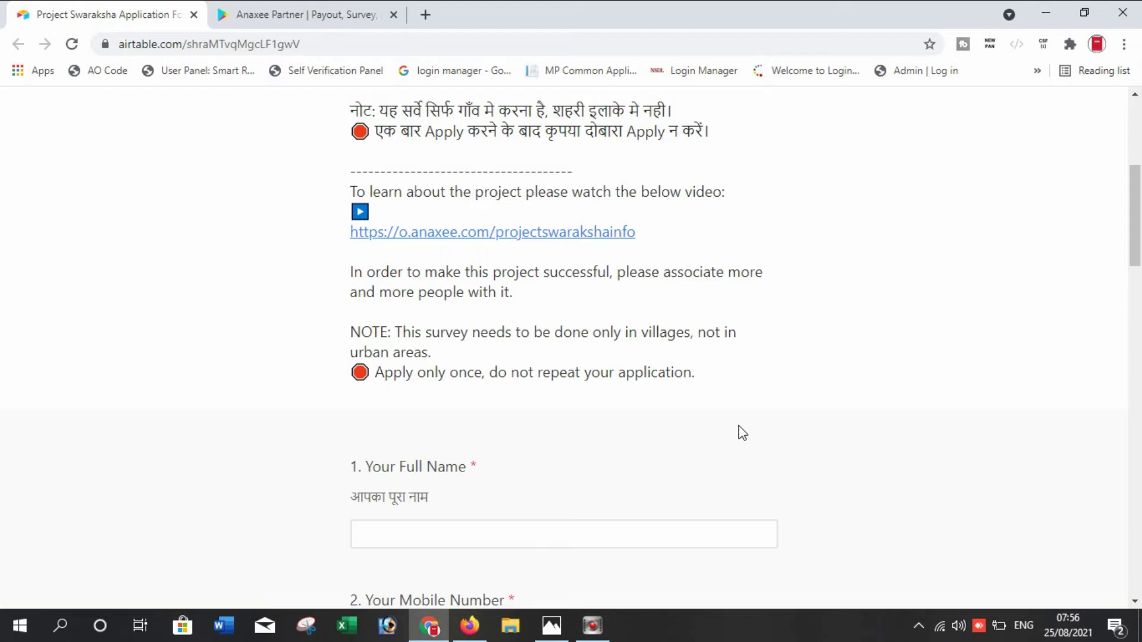
{"action": "scroll", "coordinate": [742, 433], "scroll_direction": "down", "scroll_amount": 1}
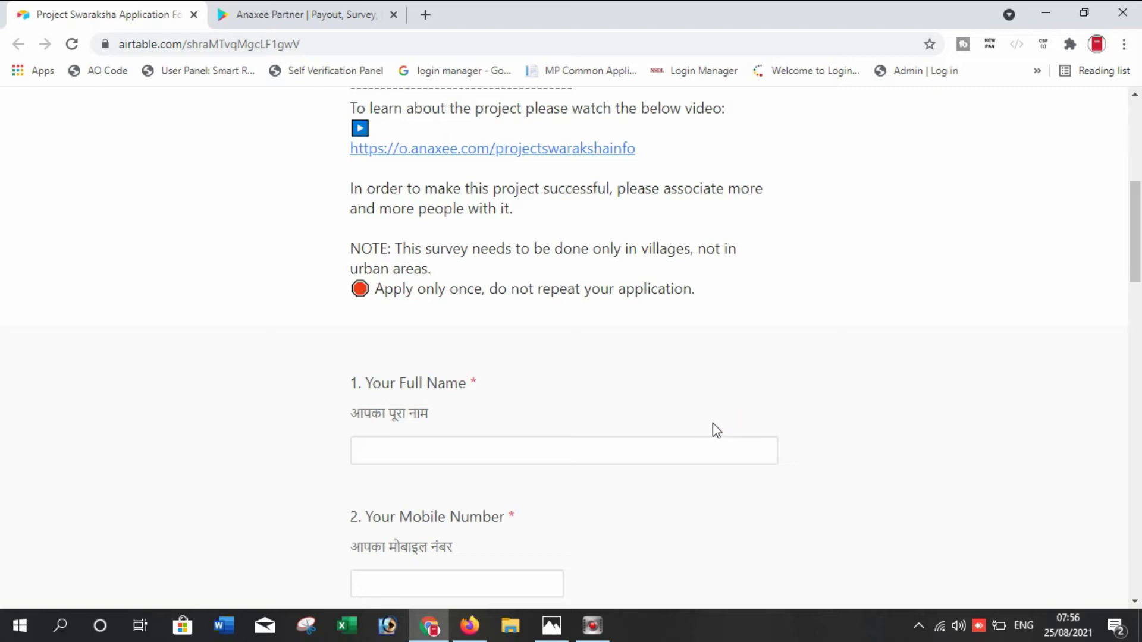
{"action": "scroll", "coordinate": [559, 431], "scroll_direction": "down", "scroll_amount": 1}
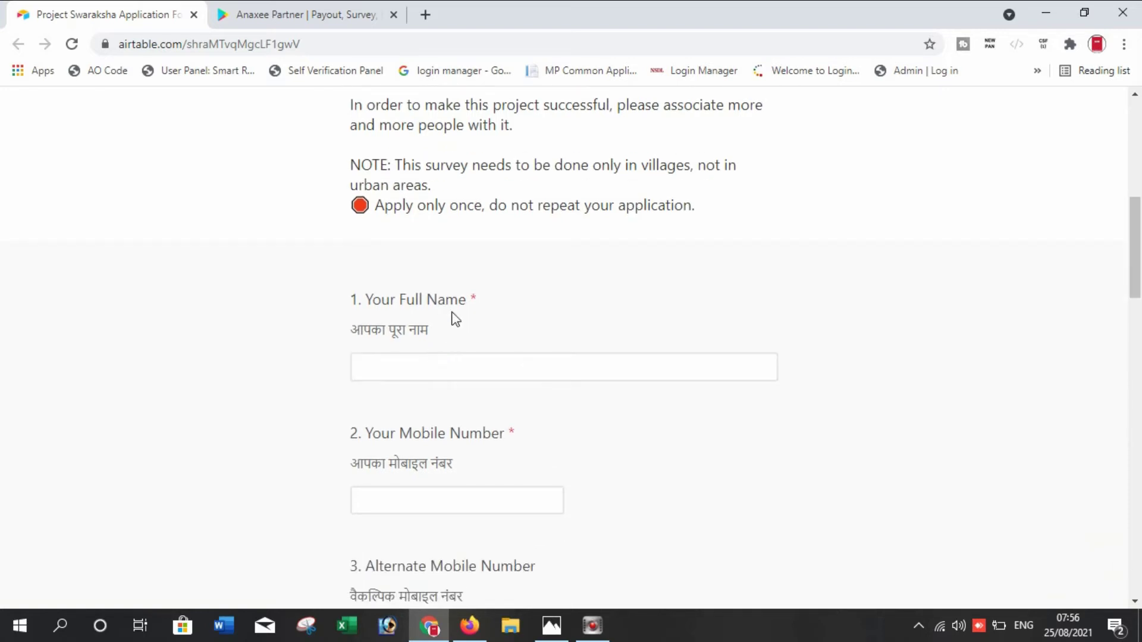
Enter the applicant's full name and 10-digit mobile number in the first two answers
{"action": "left_click", "coordinate": [414, 366]}
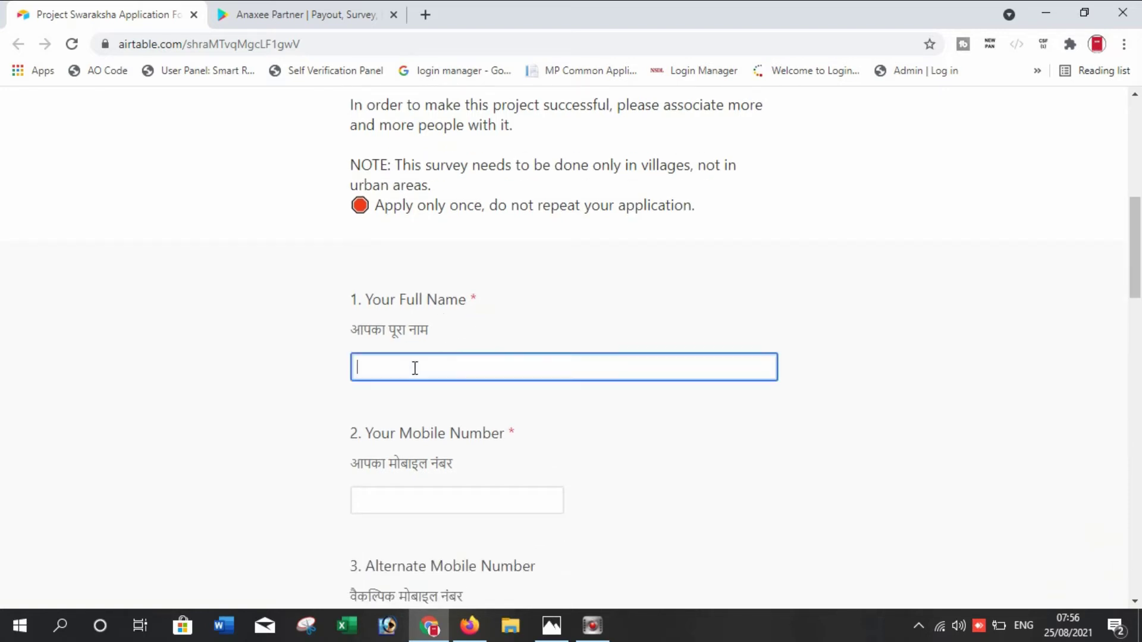
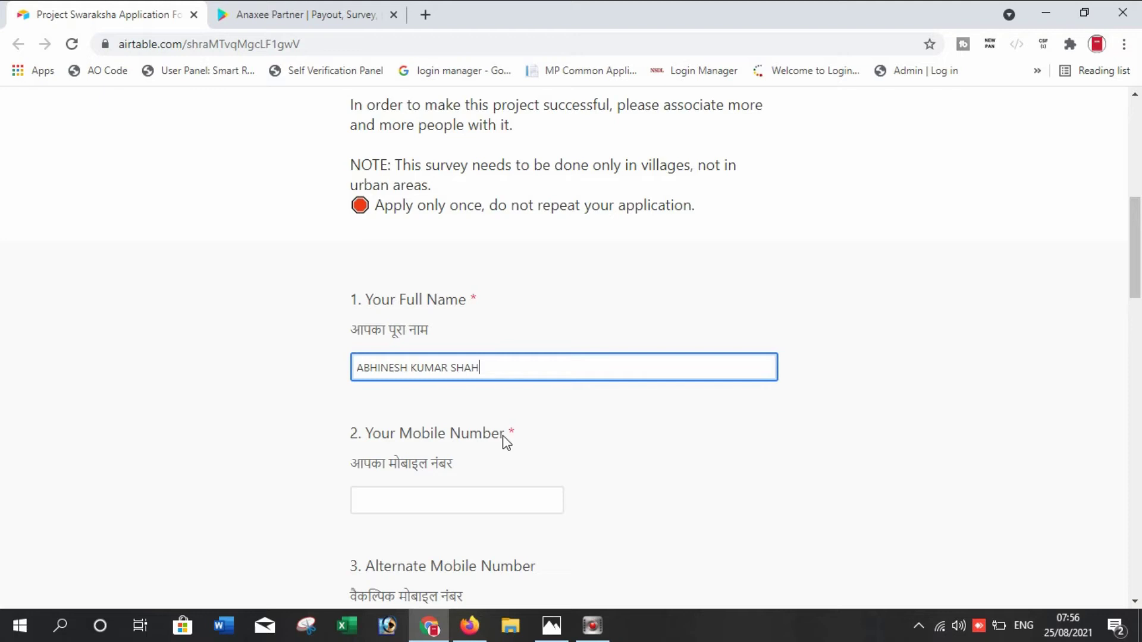
{"action": "left_click", "coordinate": [517, 493]}
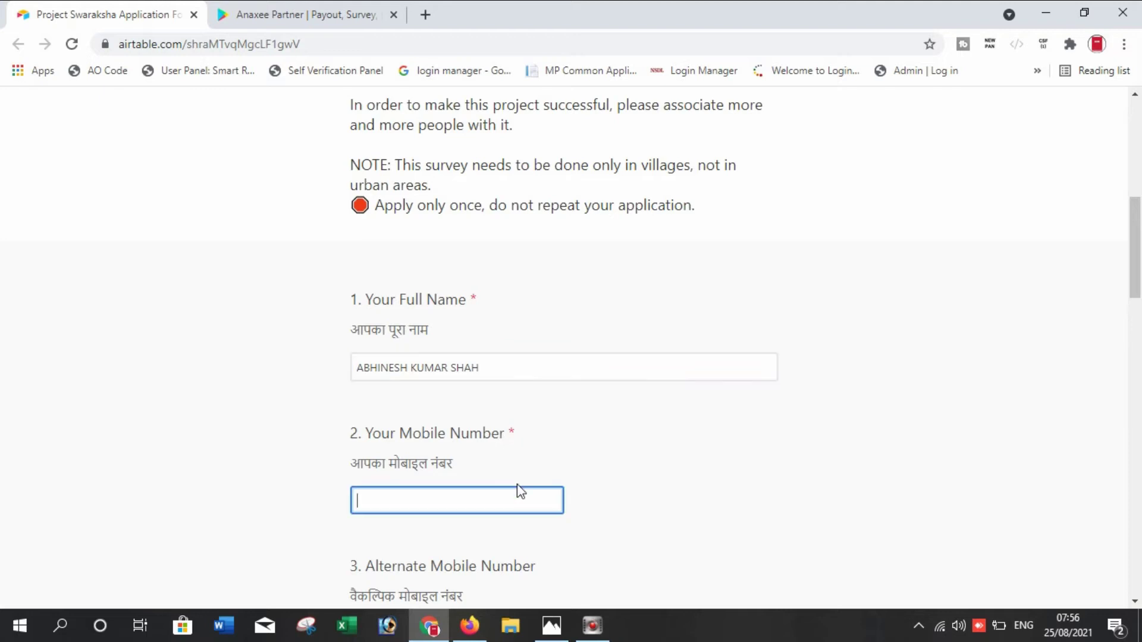
{"action": "scroll", "coordinate": [563, 456], "scroll_direction": "down", "scroll_amount": 3}
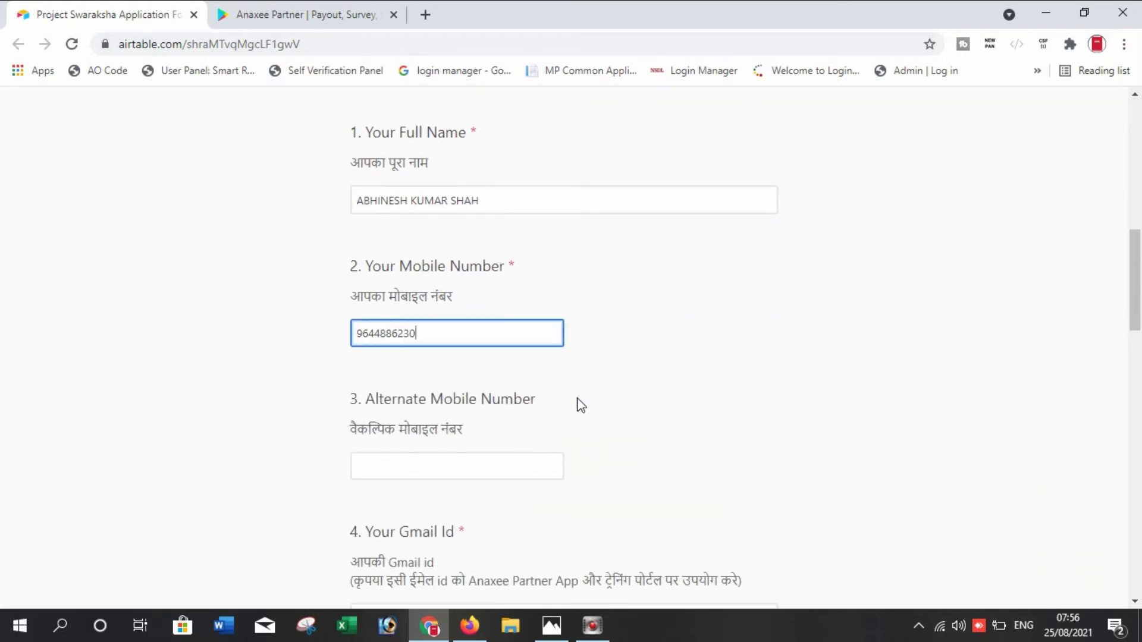
{"action": "key", "text": "Tab"}
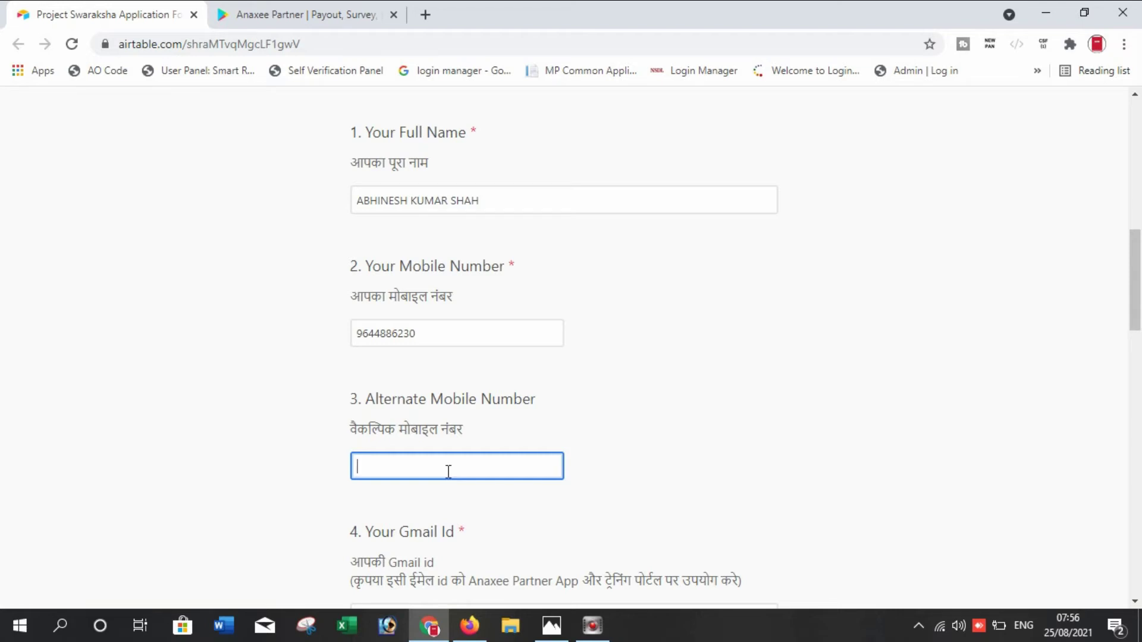
{"action": "scroll", "coordinate": [449, 467], "scroll_direction": "down", "scroll_amount": 2}
{"action": "scroll", "coordinate": [473, 426], "scroll_direction": "down", "scroll_amount": 3}
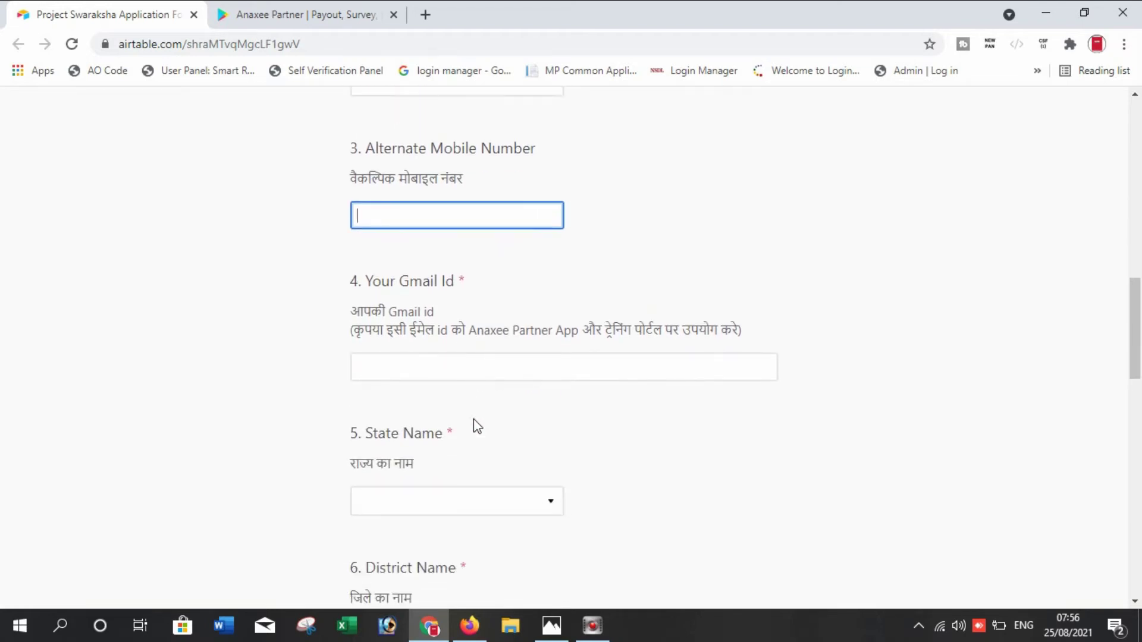
Enter the applicant's Gmail address in the Gmail Id answer
{"action": "left_click", "coordinate": [469, 370]}
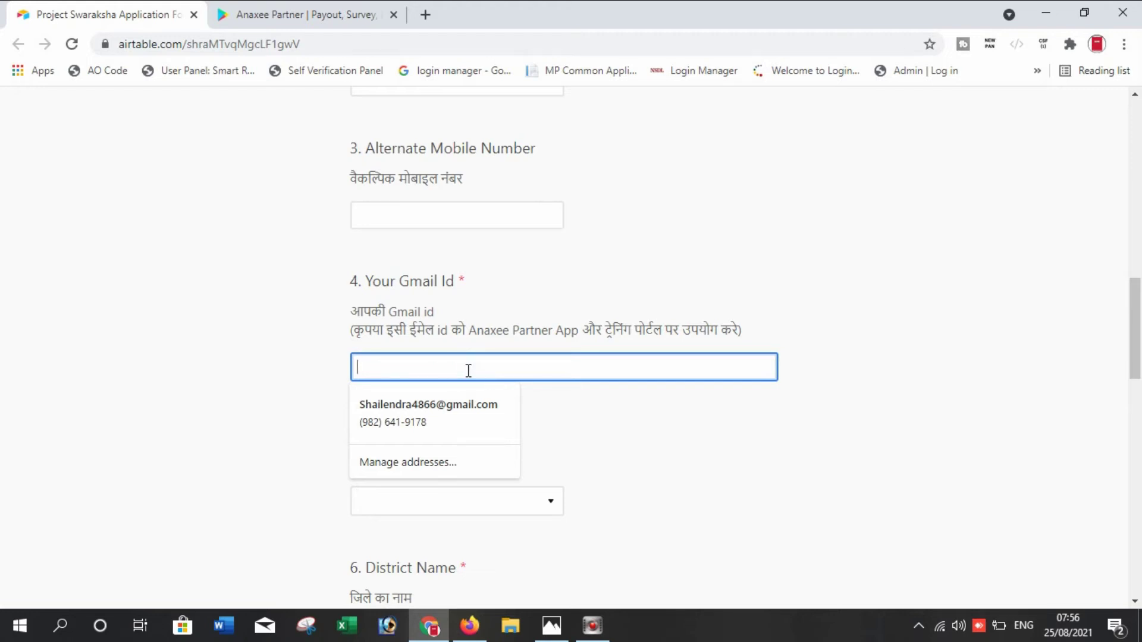
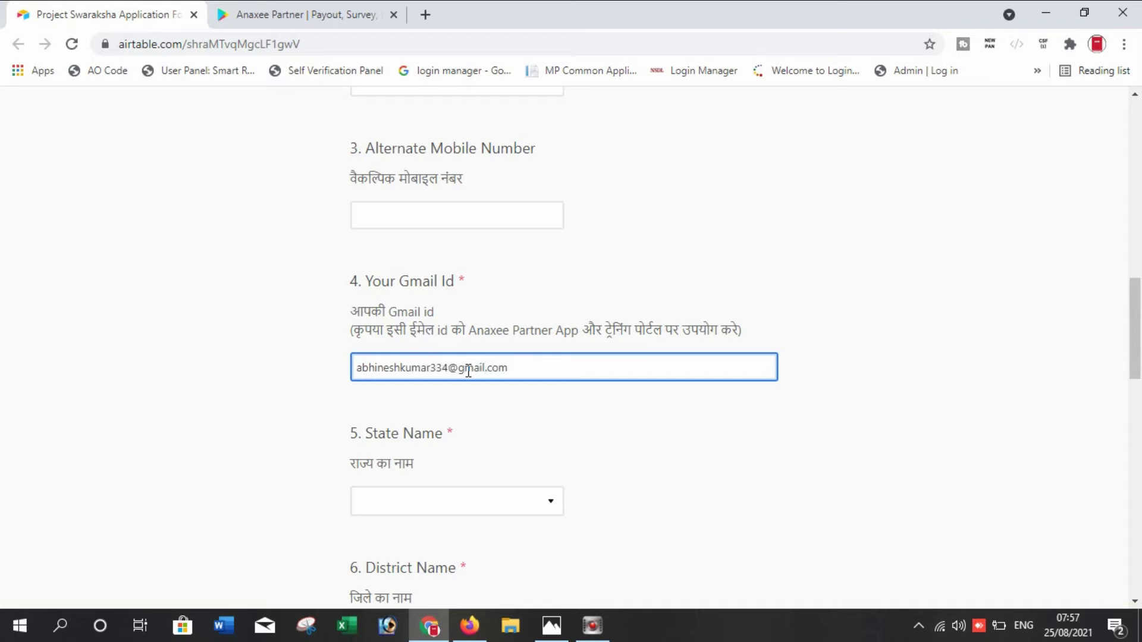
{"action": "key", "text": "Tab"}
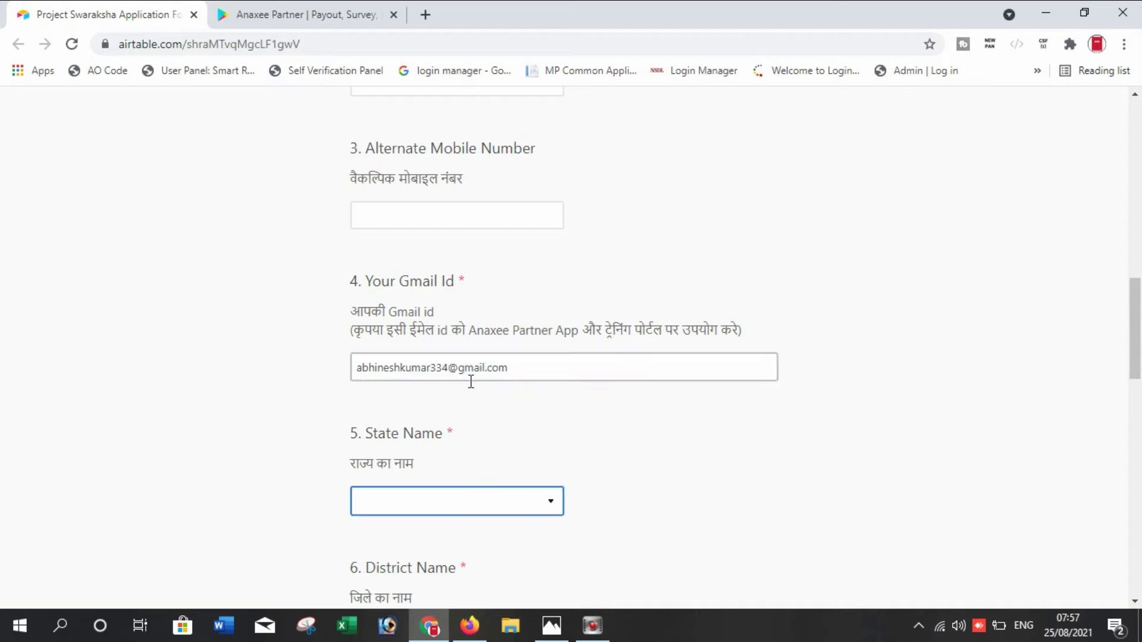
Set State Name to Madhya Pradesh by filtering the dropdown with 'm'
{"action": "type", "text": "m"}
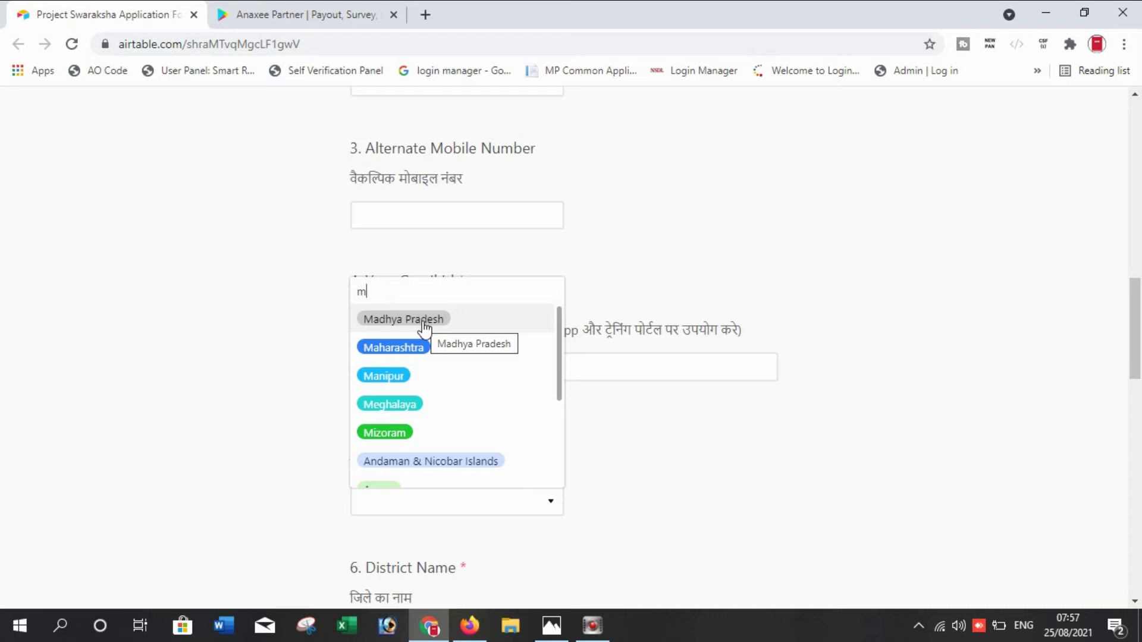
{"action": "scroll", "coordinate": [428, 372], "scroll_direction": "down", "scroll_amount": 3}
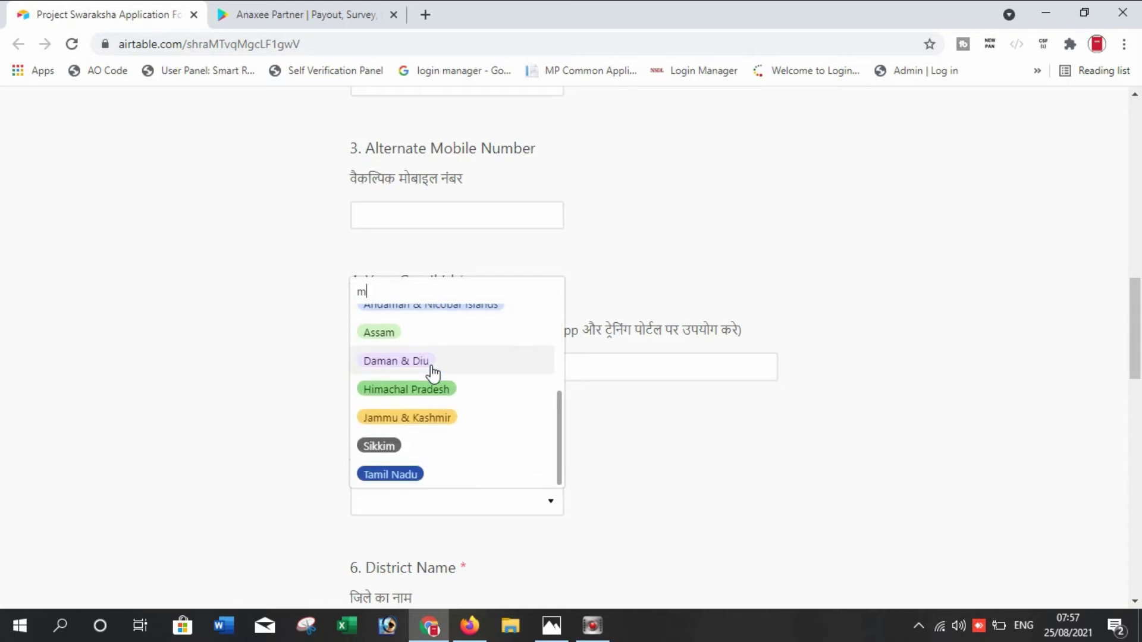
{"action": "scroll", "coordinate": [433, 373], "scroll_direction": "up", "scroll_amount": 3}
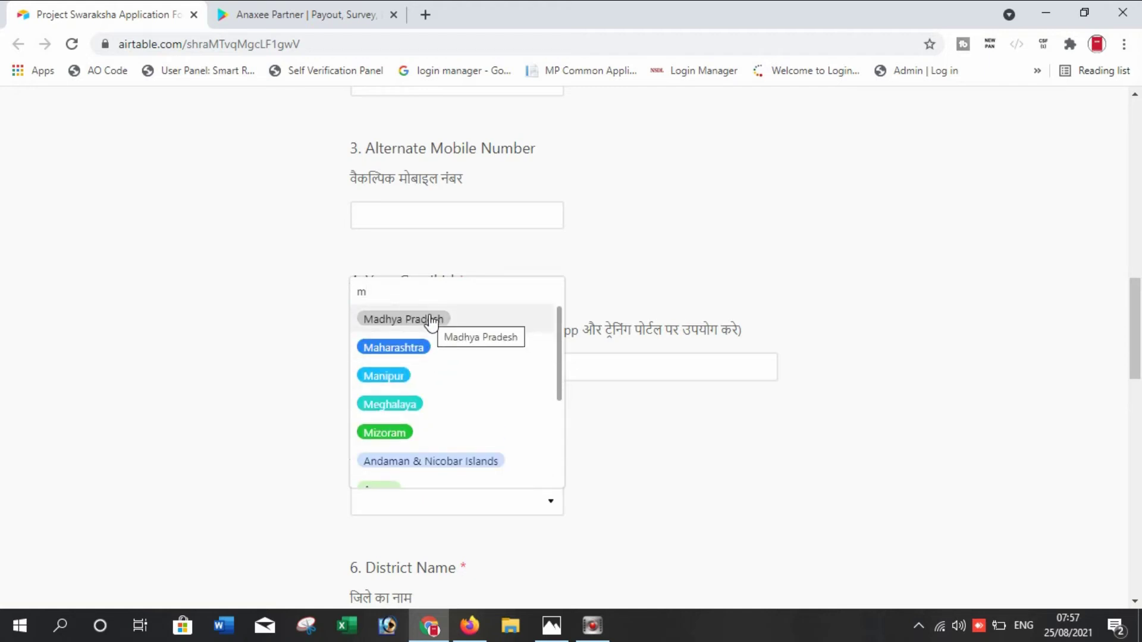
{"action": "left_click", "coordinate": [433, 322]}
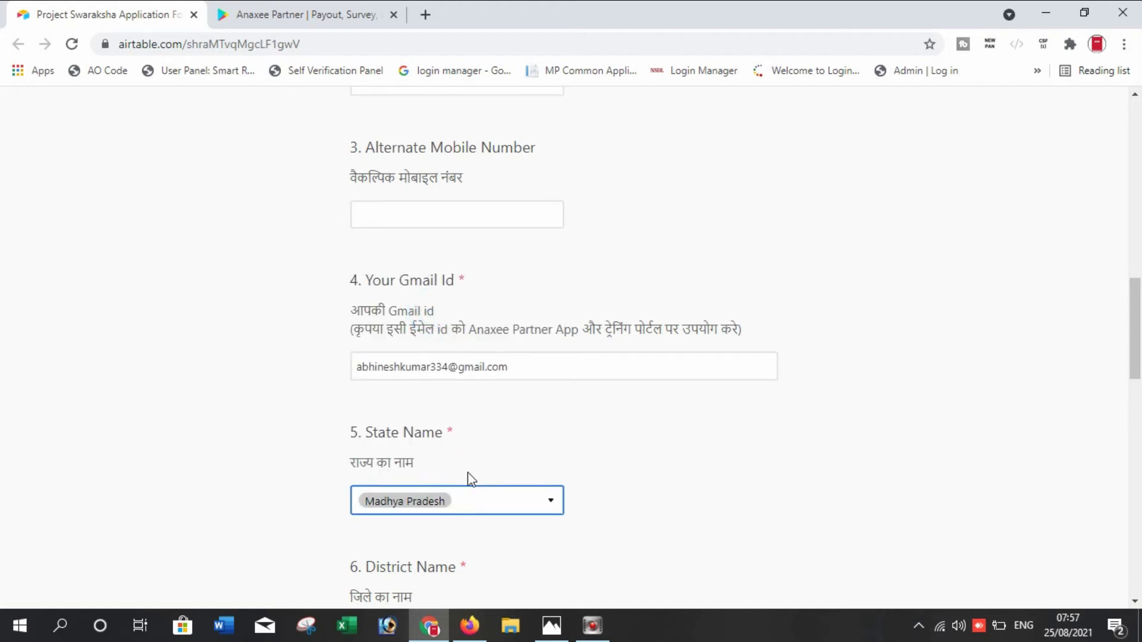
{"action": "scroll", "coordinate": [467, 476], "scroll_direction": "down", "scroll_amount": 3}
{"action": "left_click", "coordinate": [448, 472]}
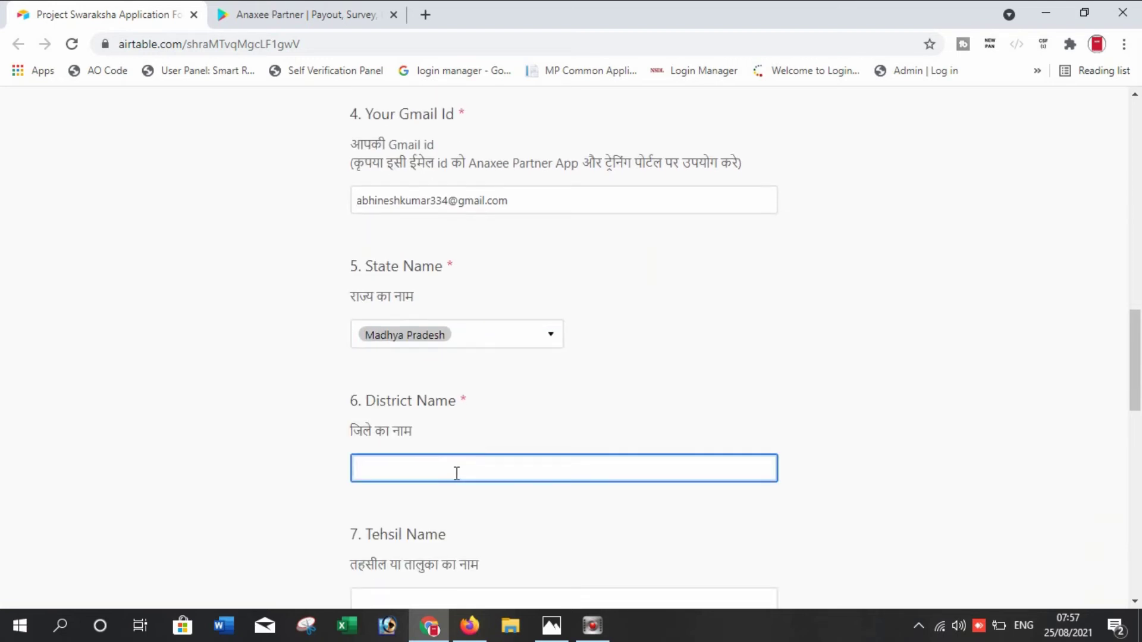
Fill in District Name 'singrauli' and Tehsil Name 'mada'
{"action": "type", "text": "singrauli"}
{"action": "scroll", "coordinate": [456, 473], "scroll_direction": "down", "scroll_amount": 3}
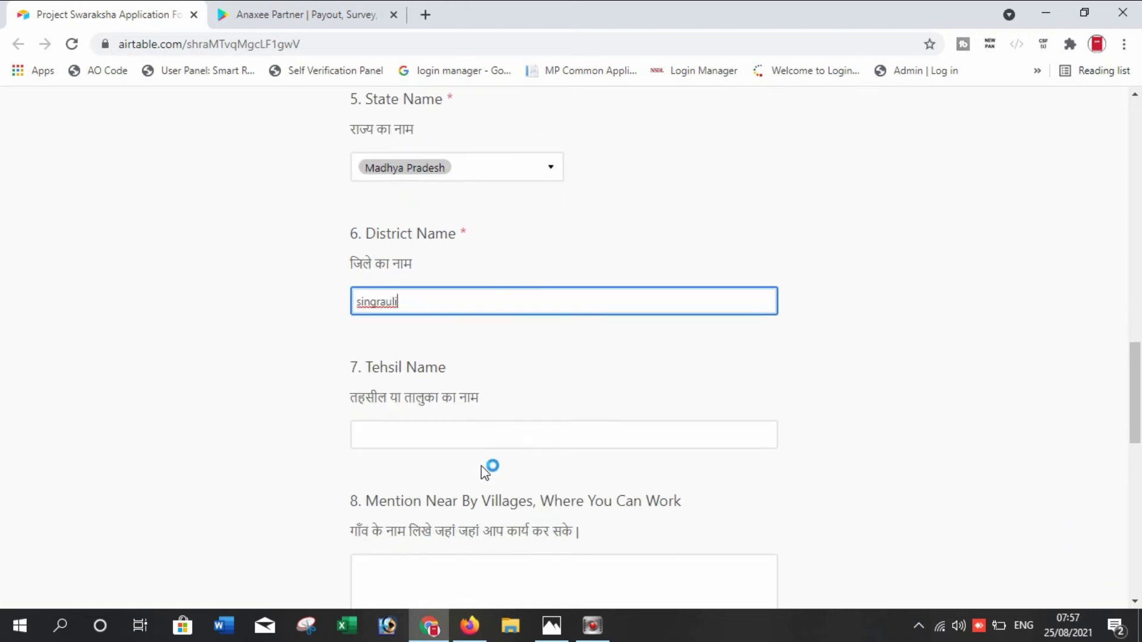
{"action": "left_click", "coordinate": [453, 432]}
{"action": "type", "text": "mada"}
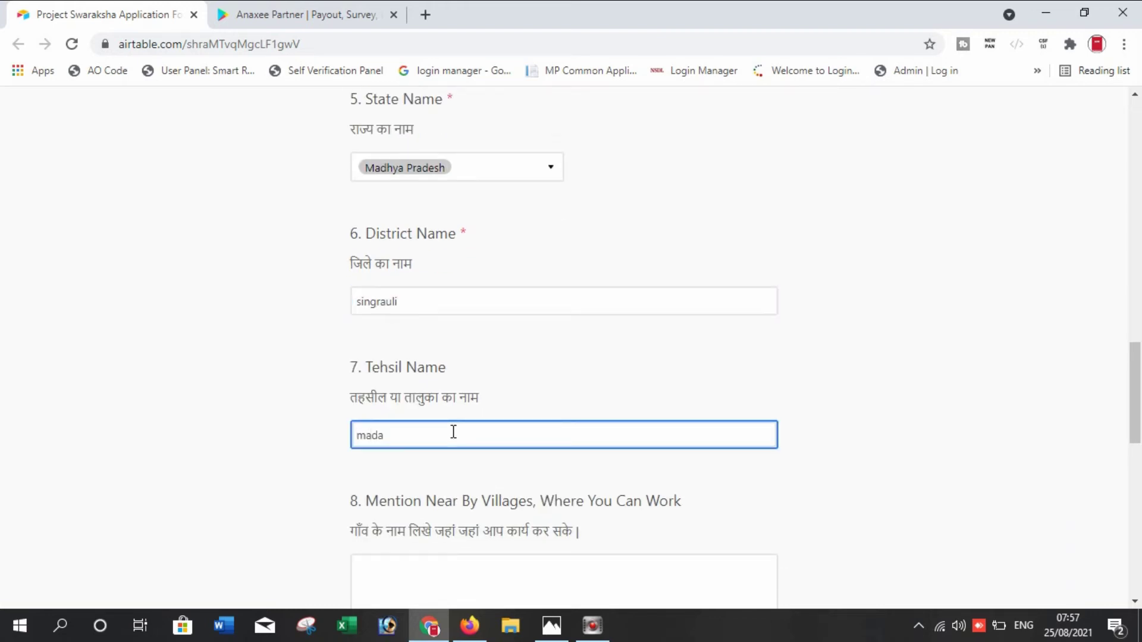
{"action": "key", "text": "Tab"}
{"action": "scroll", "coordinate": [594, 395], "scroll_direction": "down", "scroll_amount": 3}
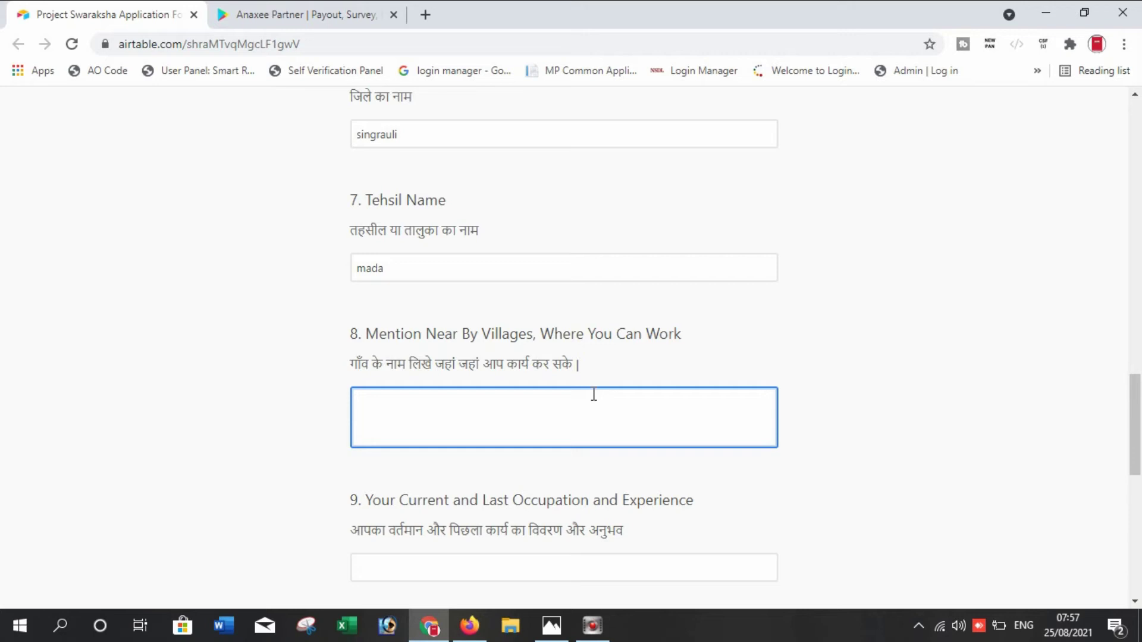
List the nearby villages as 'Karasua Raja , Malga', correcting the typos along the way
{"action": "type", "text": "Karasua Raja , May"}
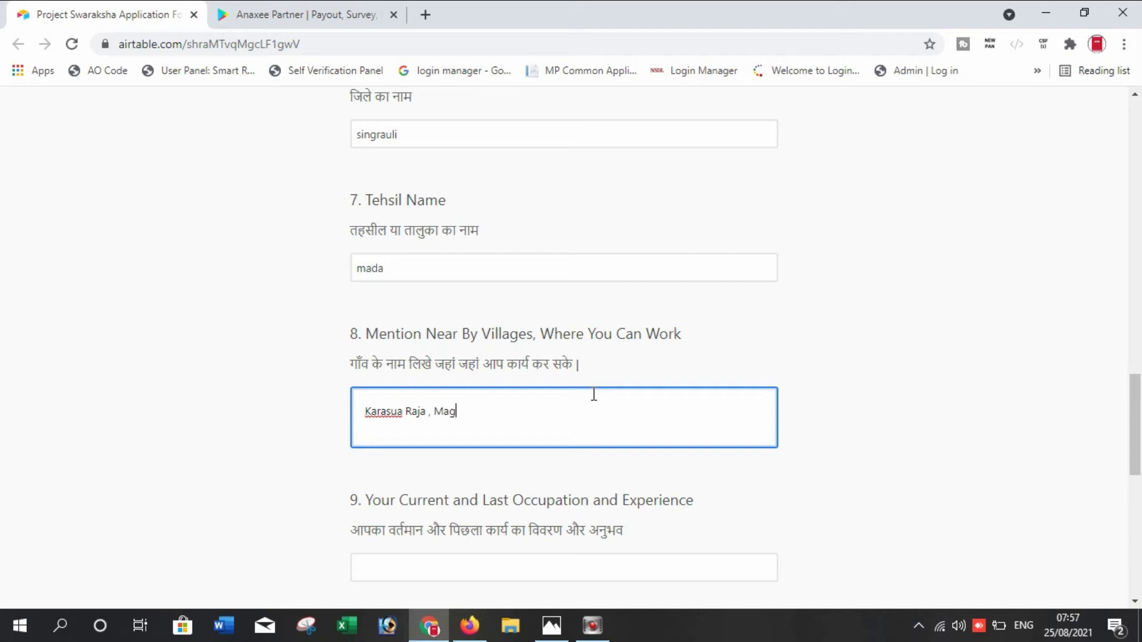
{"action": "key", "text": "BackSpace"}
{"action": "type", "text": "lga"}
{"action": "scroll", "coordinate": [593, 397], "scroll_direction": "down", "scroll_amount": 1}
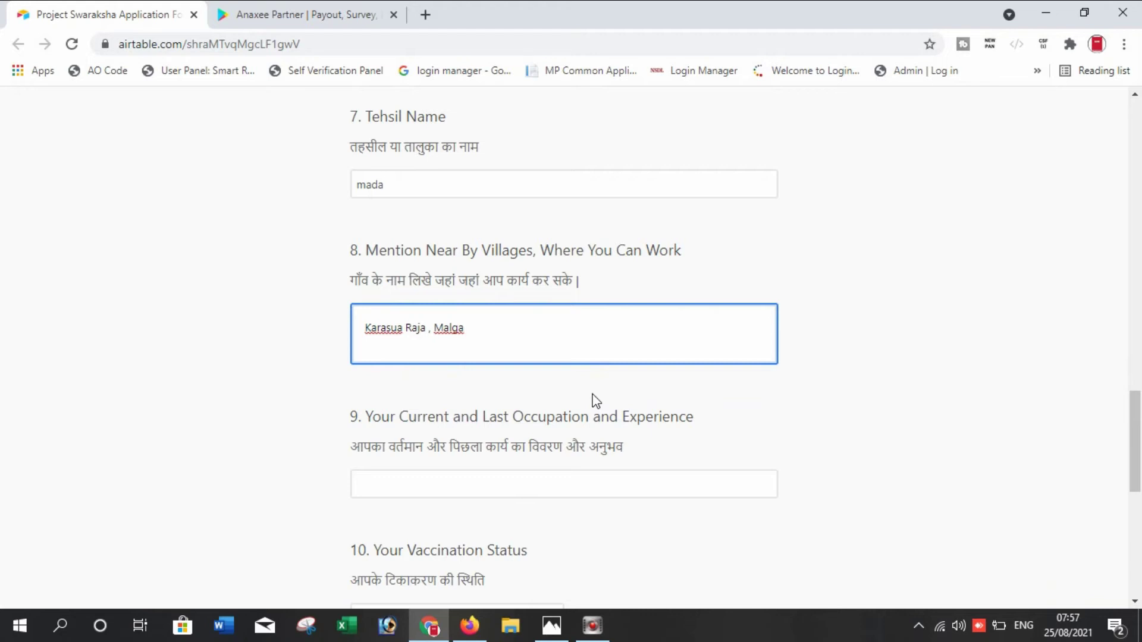
{"action": "scroll", "coordinate": [595, 401], "scroll_direction": "down", "scroll_amount": 1}
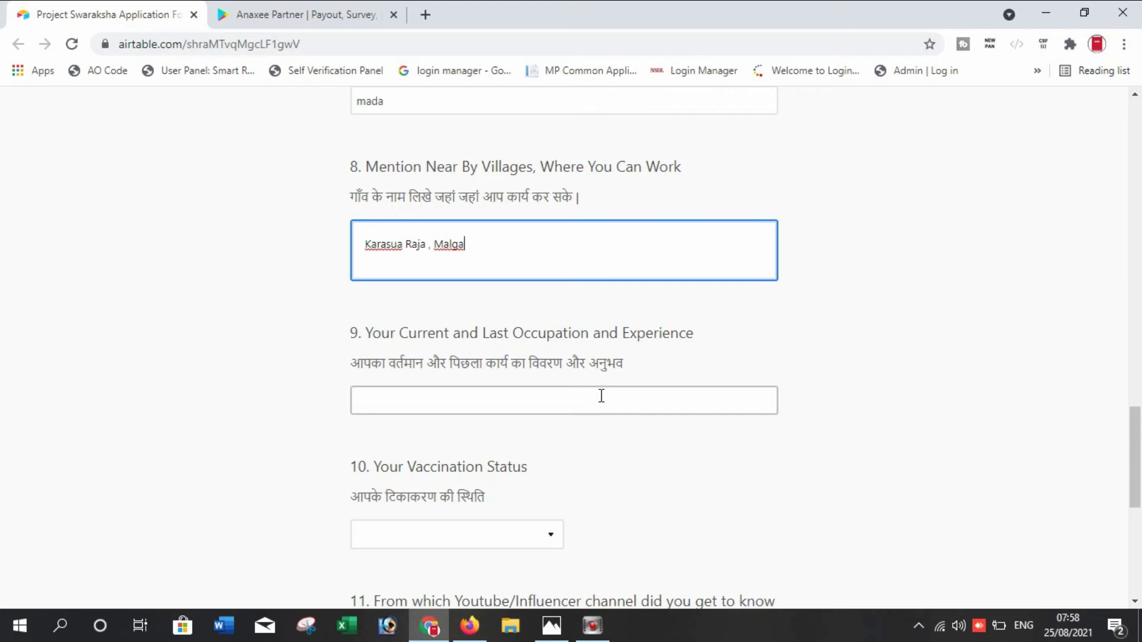
Append 3 to the villages answer and enter 3 in the occupation and experience answer
{"action": "type", "text": "3"}
{"action": "left_click", "coordinate": [600, 403]}
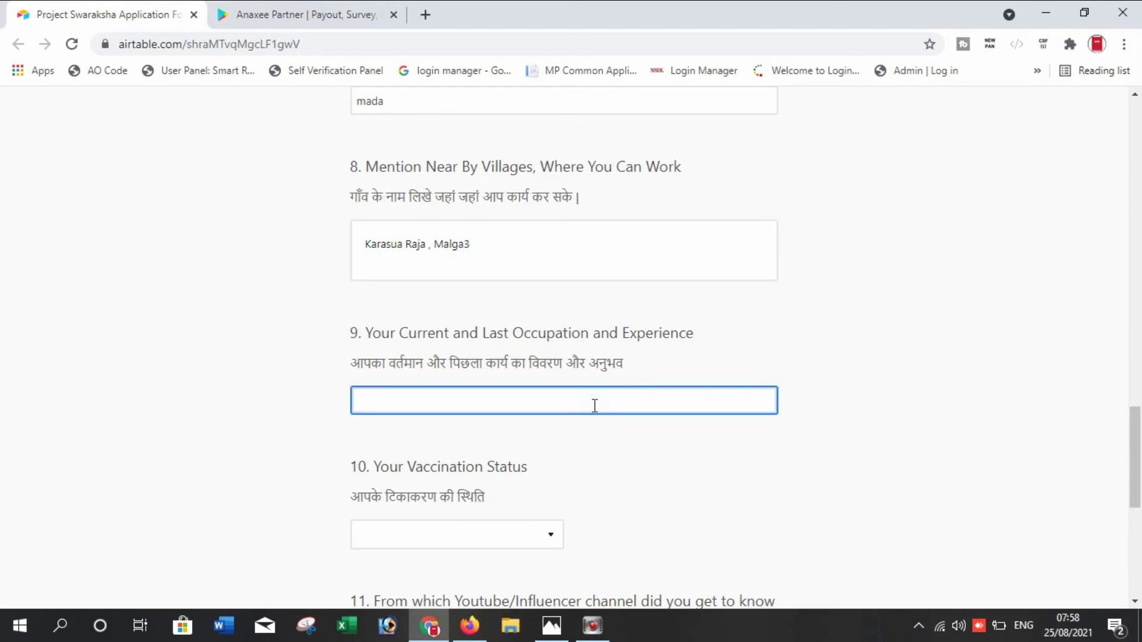
{"action": "type", "text": "3"}
{"action": "scroll", "coordinate": [594, 406], "scroll_direction": "down", "scroll_amount": 3}
Change the occupation and experience answer from 3 to 1
{"action": "key", "text": "BackSpace"}
{"action": "type", "text": "1"}
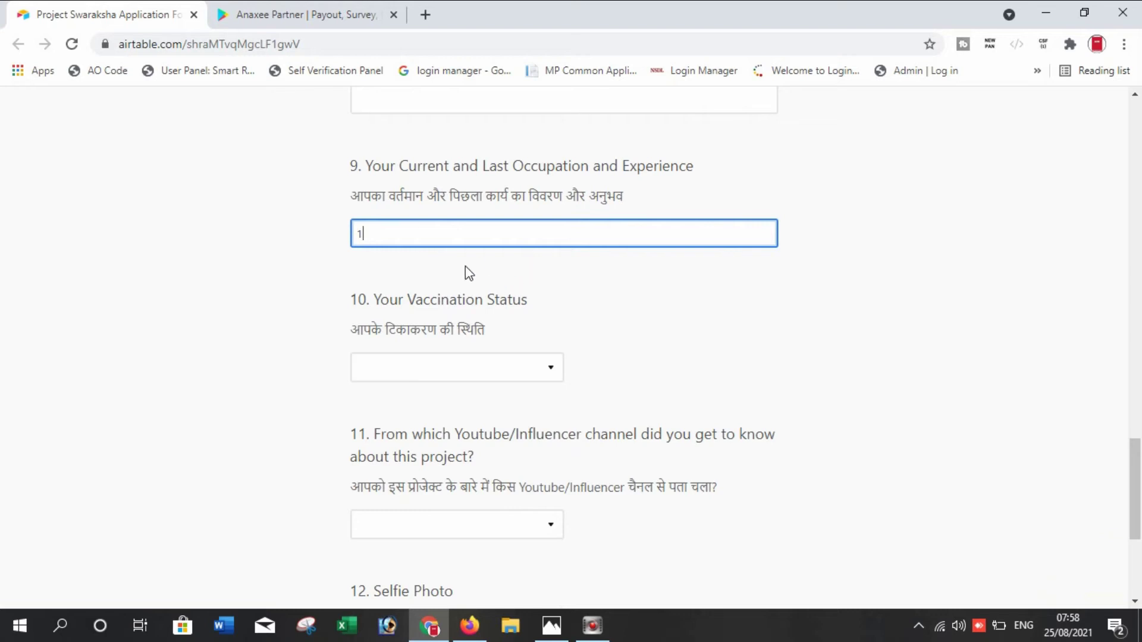
{"action": "key", "text": "Tab"}
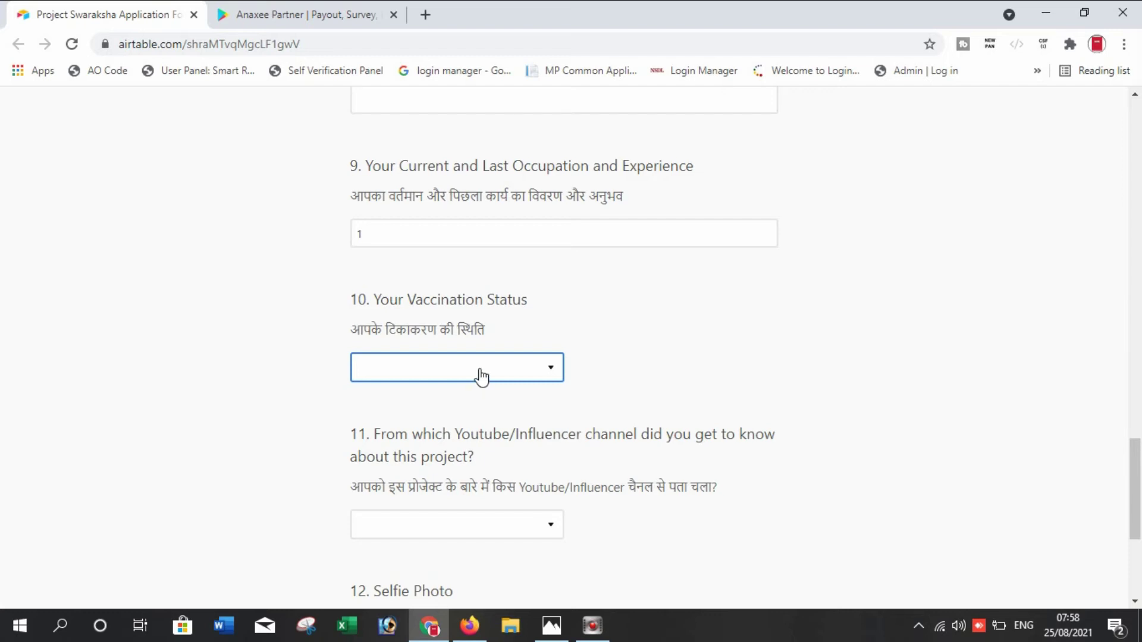
Choose '1st Dose Completed' in the Vaccination Status dropdown
{"action": "left_click", "coordinate": [478, 369]}
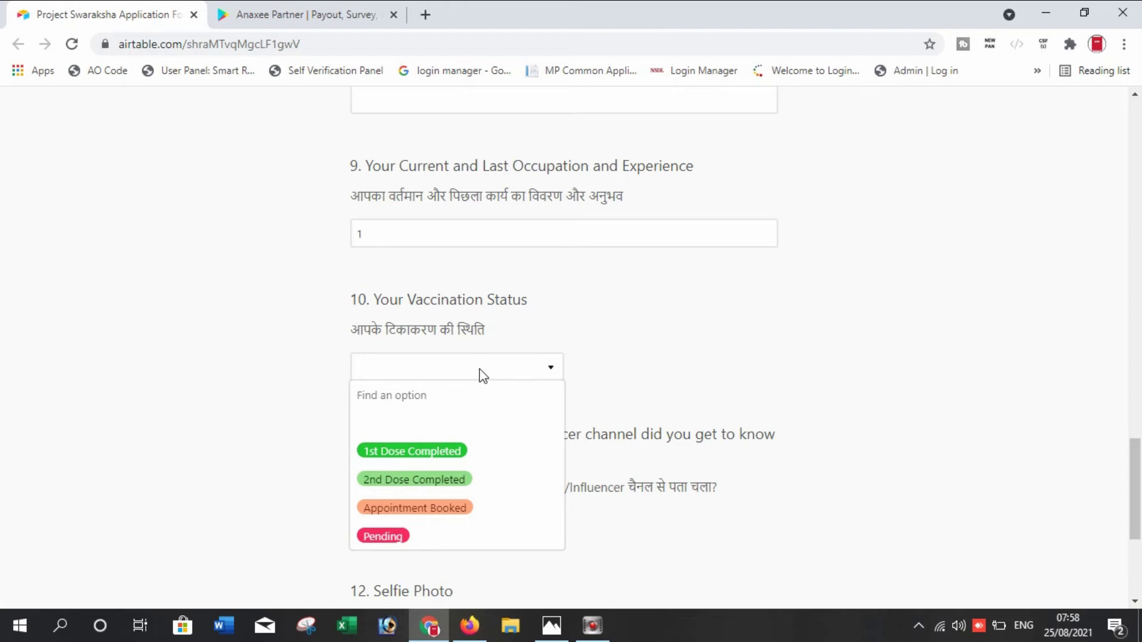
{"action": "left_click", "coordinate": [454, 451]}
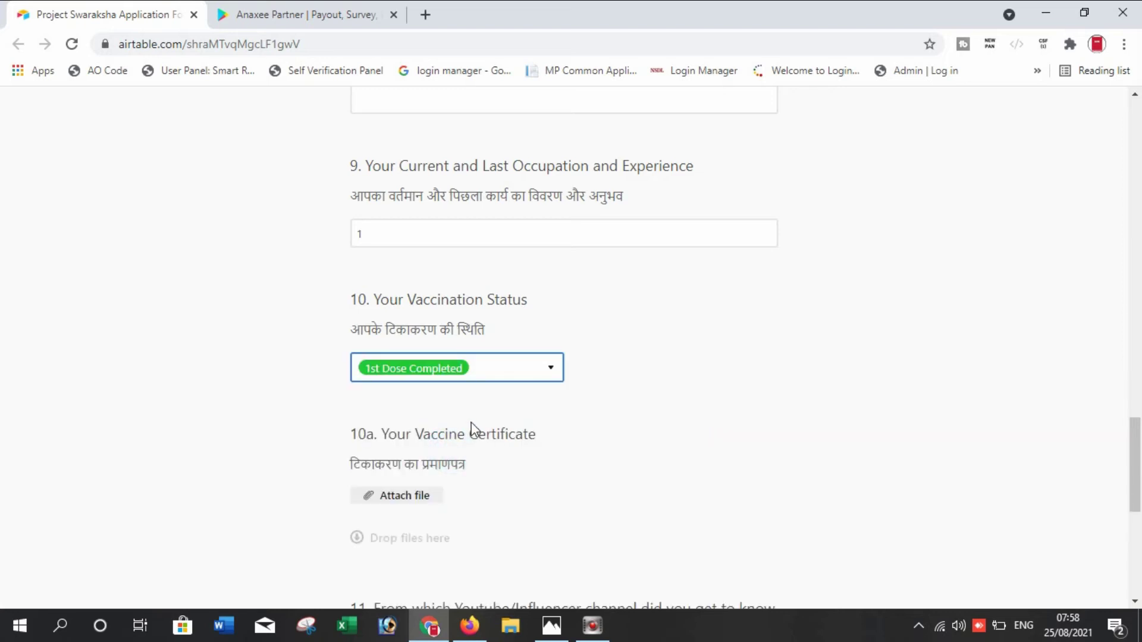
{"action": "scroll", "coordinate": [507, 421], "scroll_direction": "down", "scroll_amount": 3}
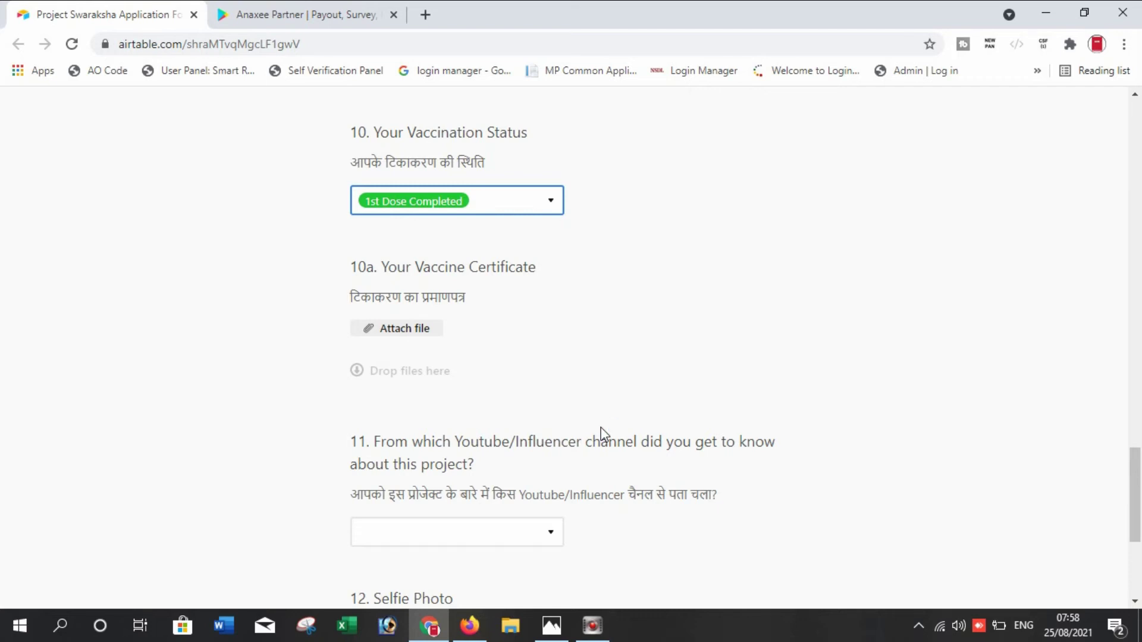
{"action": "scroll", "coordinate": [517, 329], "scroll_direction": "down", "scroll_amount": 2}
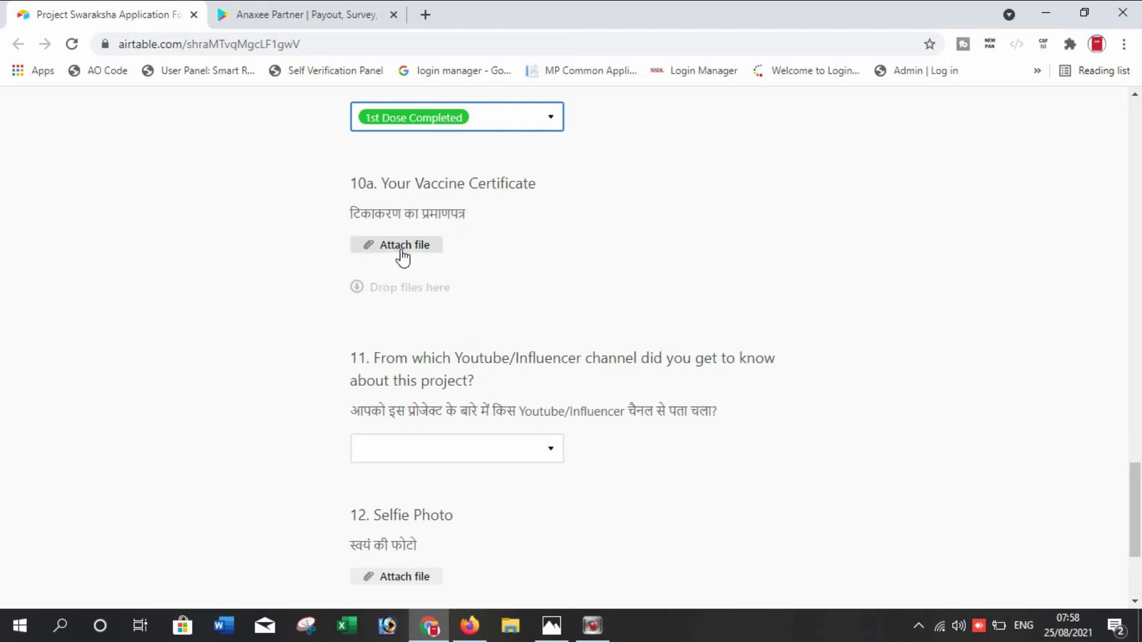
Pick 'ABHI DIGITAL SEVA' as the Youtube/Influencer channel in question 11
{"action": "scroll", "coordinate": [522, 293], "scroll_direction": "down", "scroll_amount": 2}
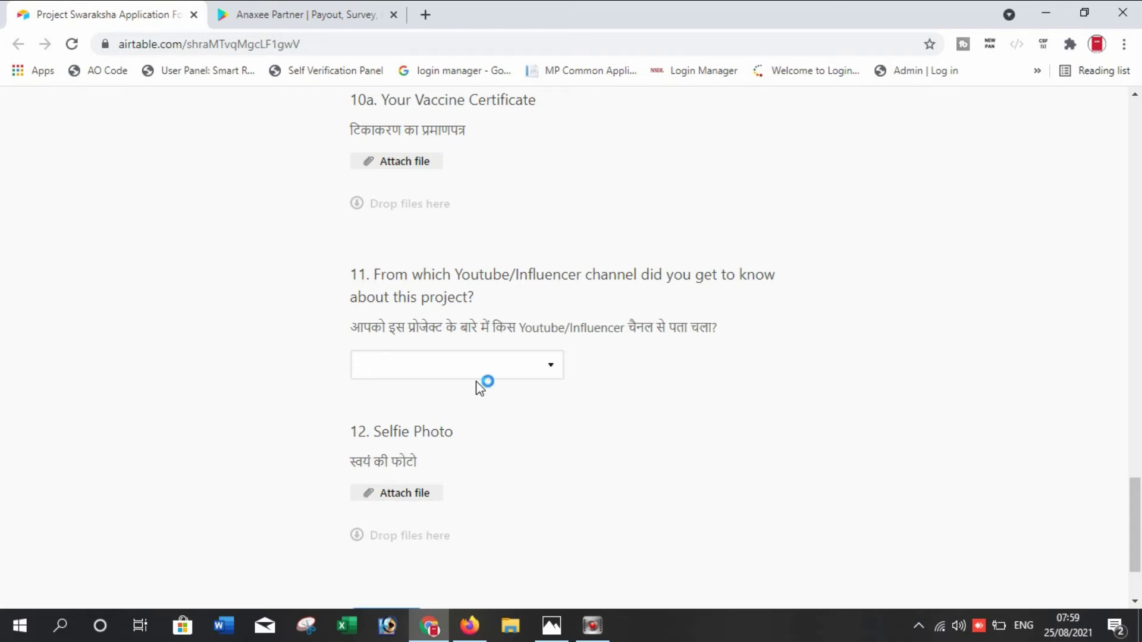
{"action": "left_click", "coordinate": [527, 371]}
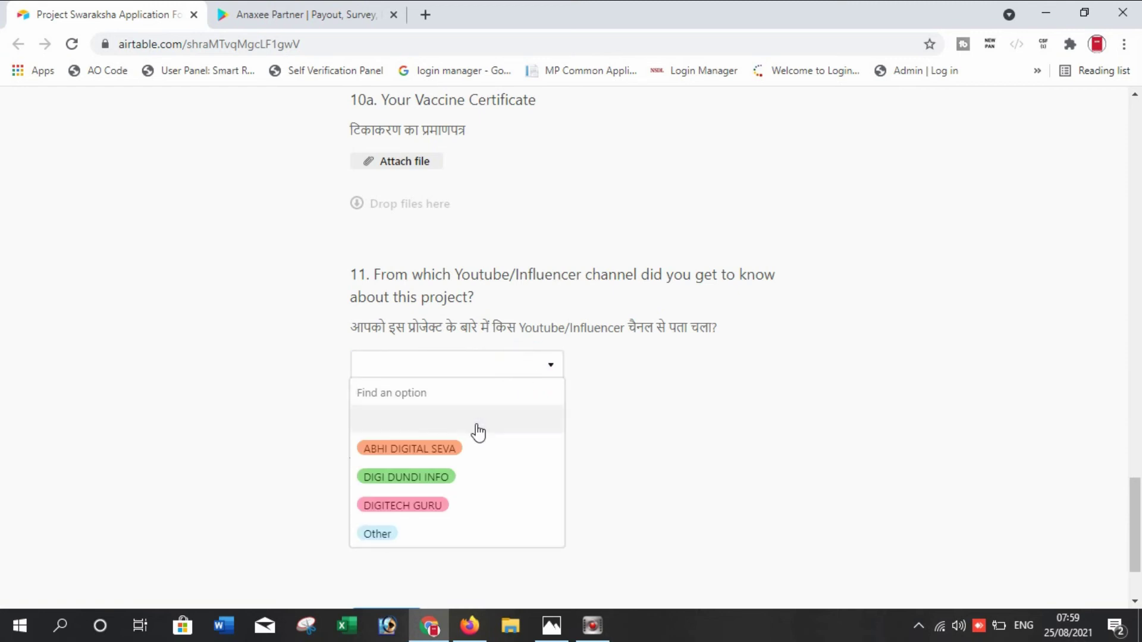
{"action": "left_click", "coordinate": [423, 452]}
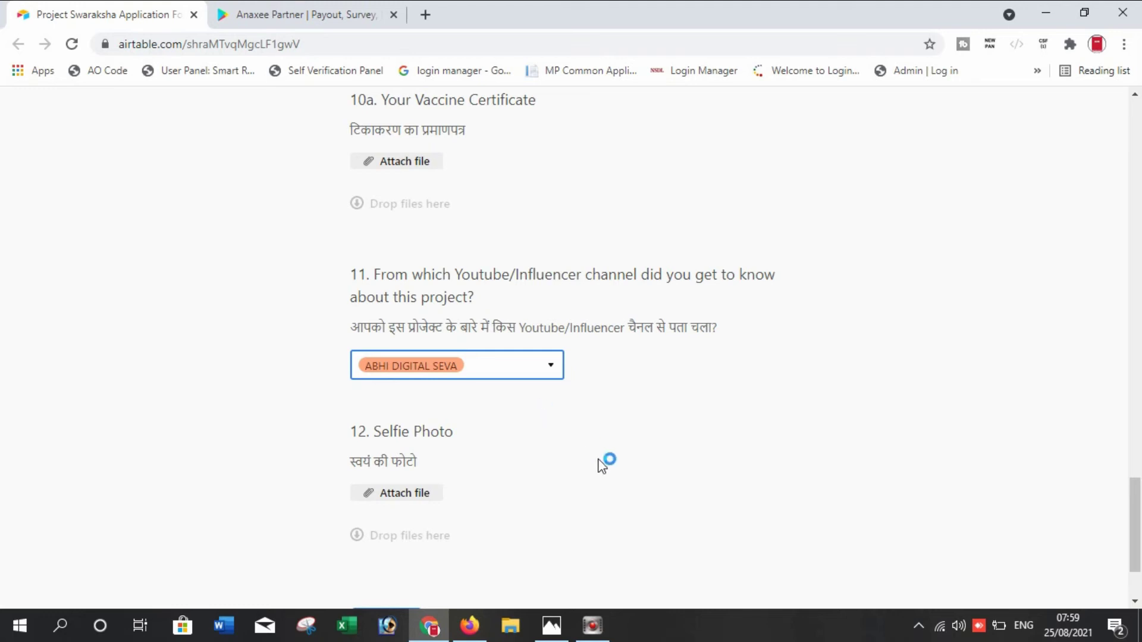
{"action": "scroll", "coordinate": [606, 462], "scroll_direction": "up", "scroll_amount": 20}
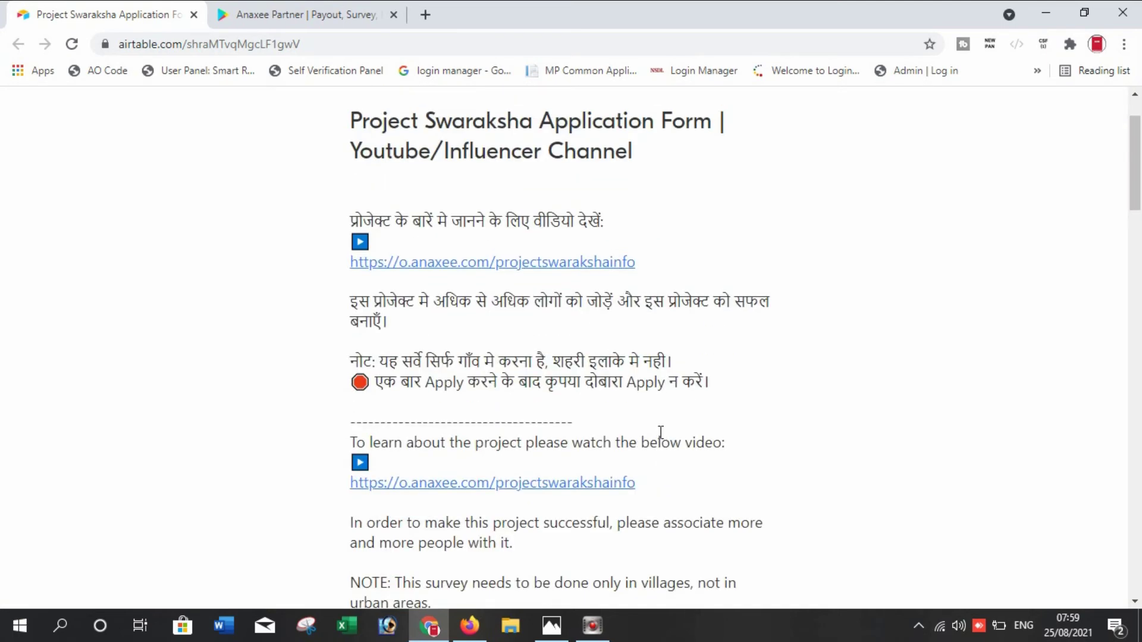
{"action": "scroll", "coordinate": [660, 440], "scroll_direction": "up", "scroll_amount": 2}
{"action": "scroll", "coordinate": [744, 429], "scroll_direction": "down", "scroll_amount": 15}
{"action": "scroll", "coordinate": [744, 430], "scroll_direction": "down", "scroll_amount": 10}
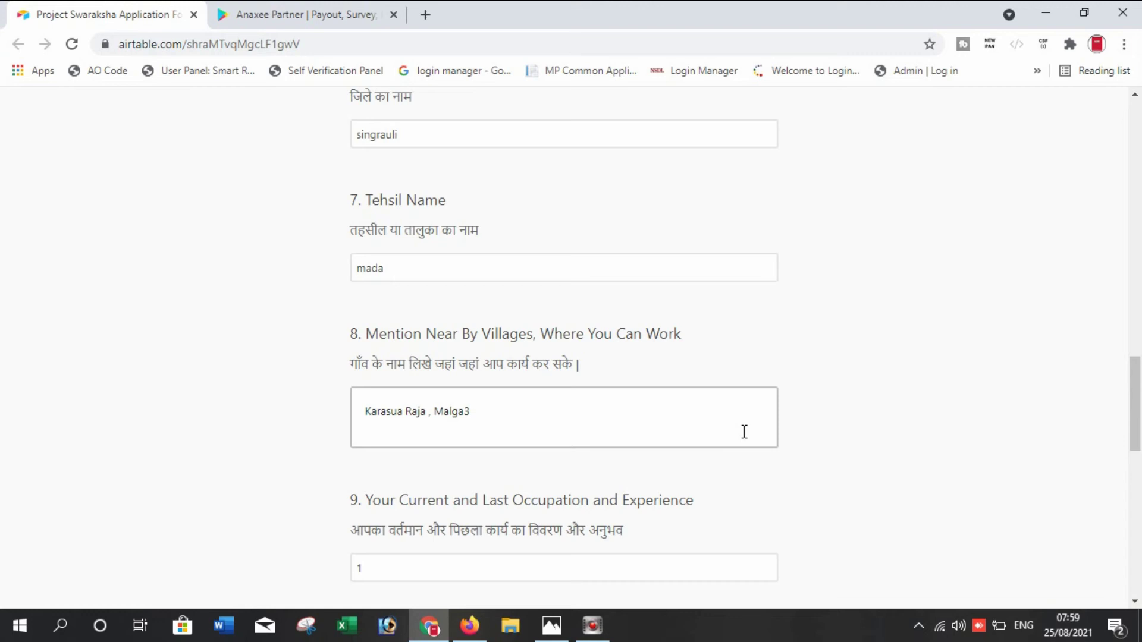
{"action": "scroll", "coordinate": [750, 428], "scroll_direction": "down", "scroll_amount": 13}
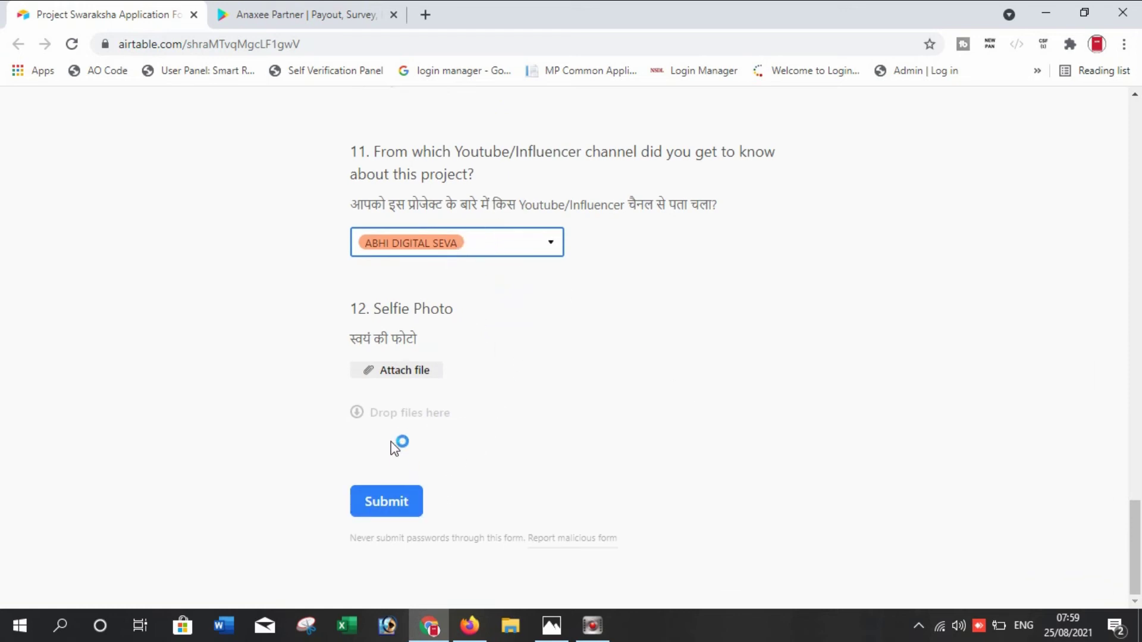
Upload photo.jpeg from Desktop > M.com Fee as the Selfie Photo attachment
{"action": "left_click", "coordinate": [397, 374]}
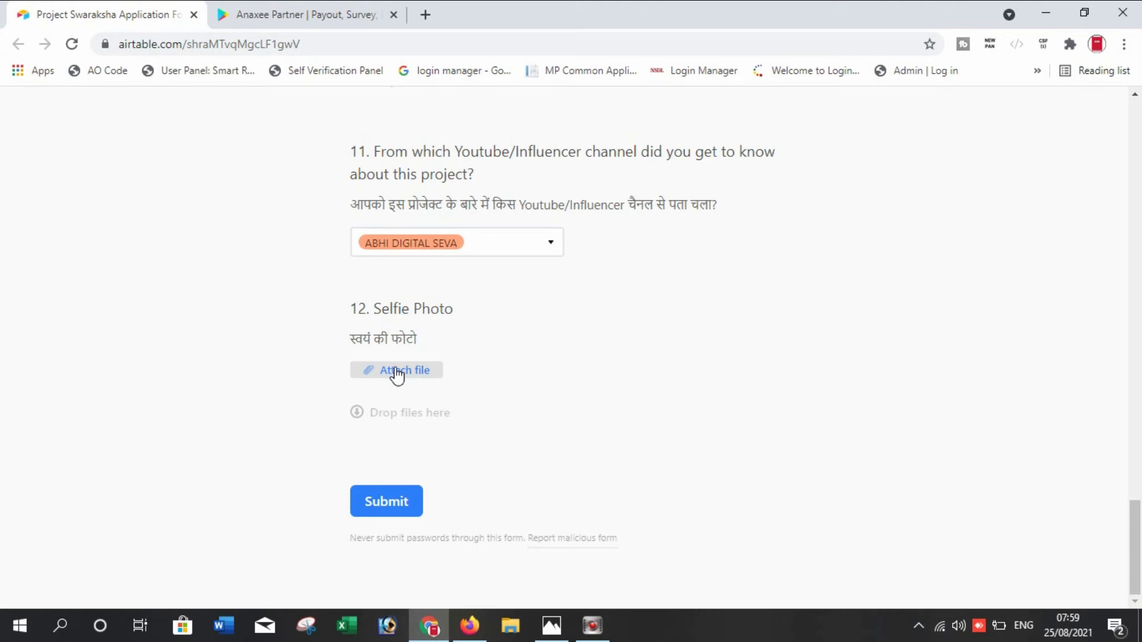
{"action": "left_click", "coordinate": [396, 374]}
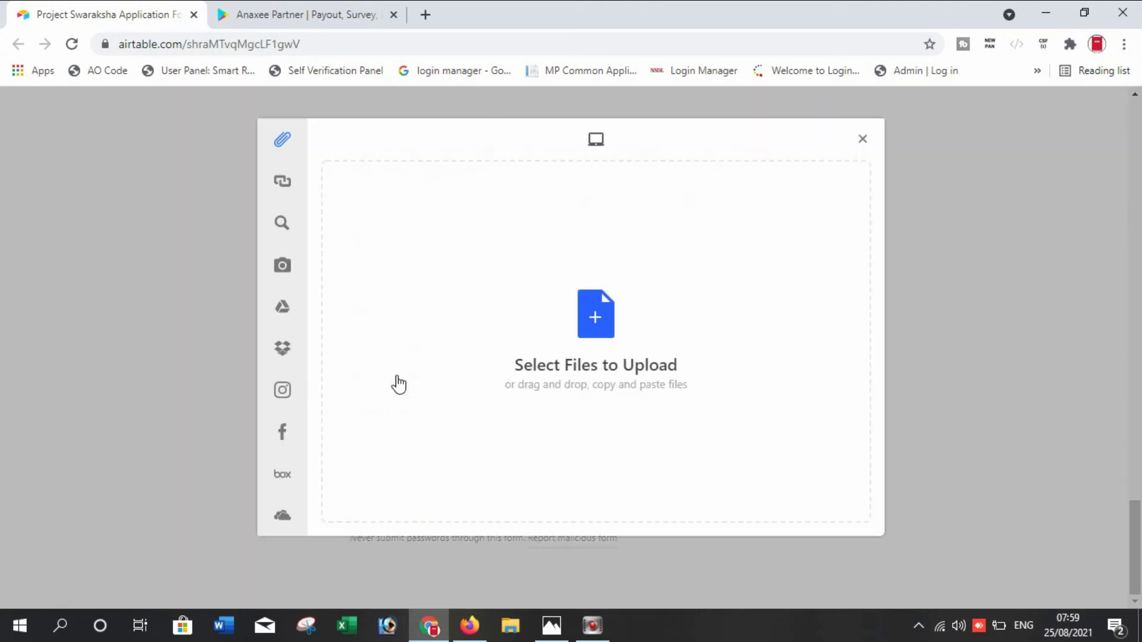
{"action": "left_click", "coordinate": [594, 323]}
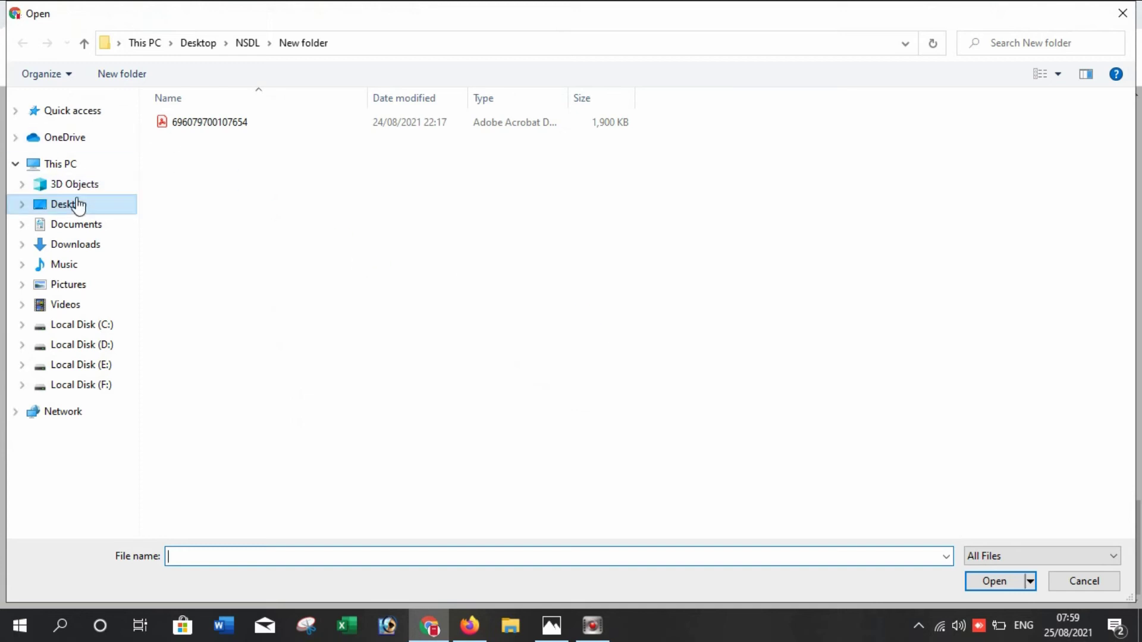
{"action": "key", "text": "alt+Up"}
{"action": "key", "text": "alt+Up"}
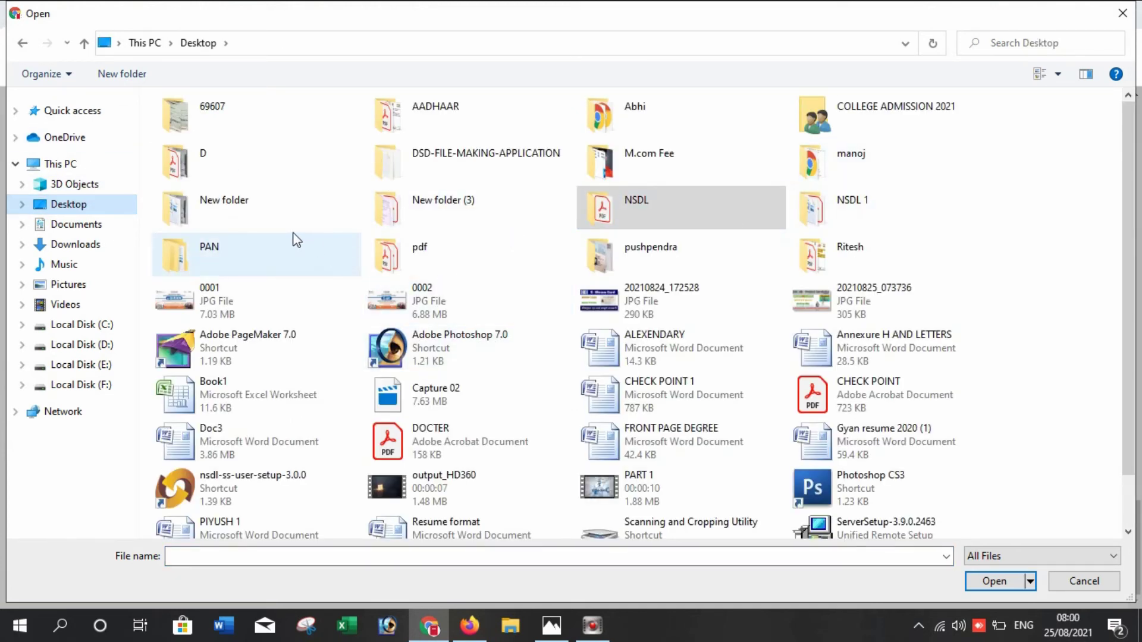
{"action": "double_click", "coordinate": [680, 161]}
{"action": "scroll", "coordinate": [535, 357], "scroll_direction": "down", "scroll_amount": 5}
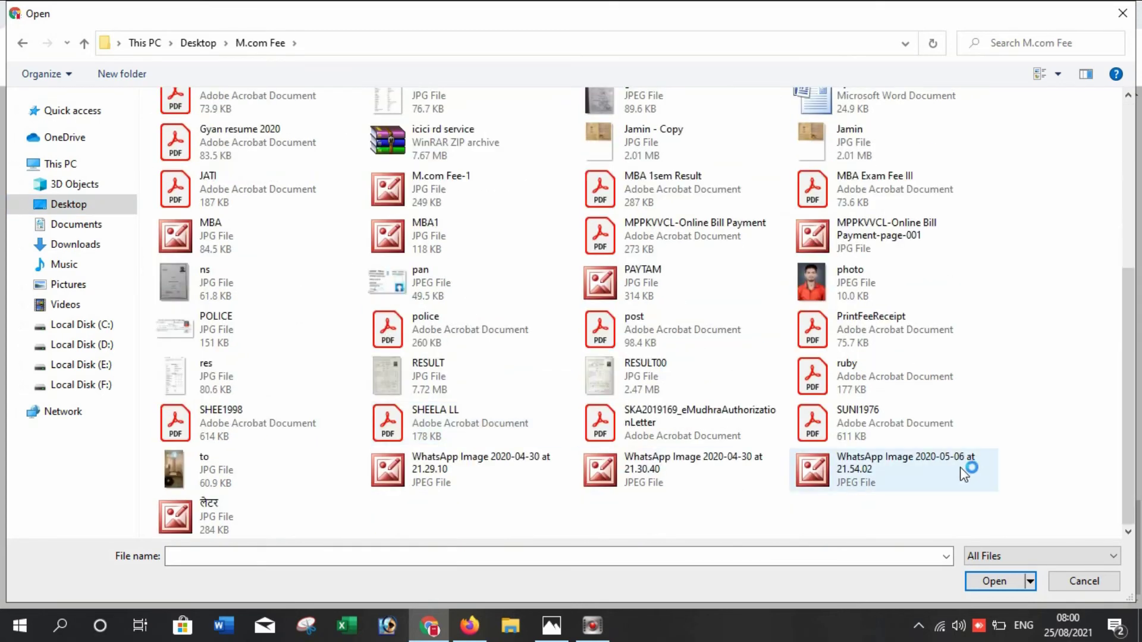
{"action": "double_click", "coordinate": [862, 280]}
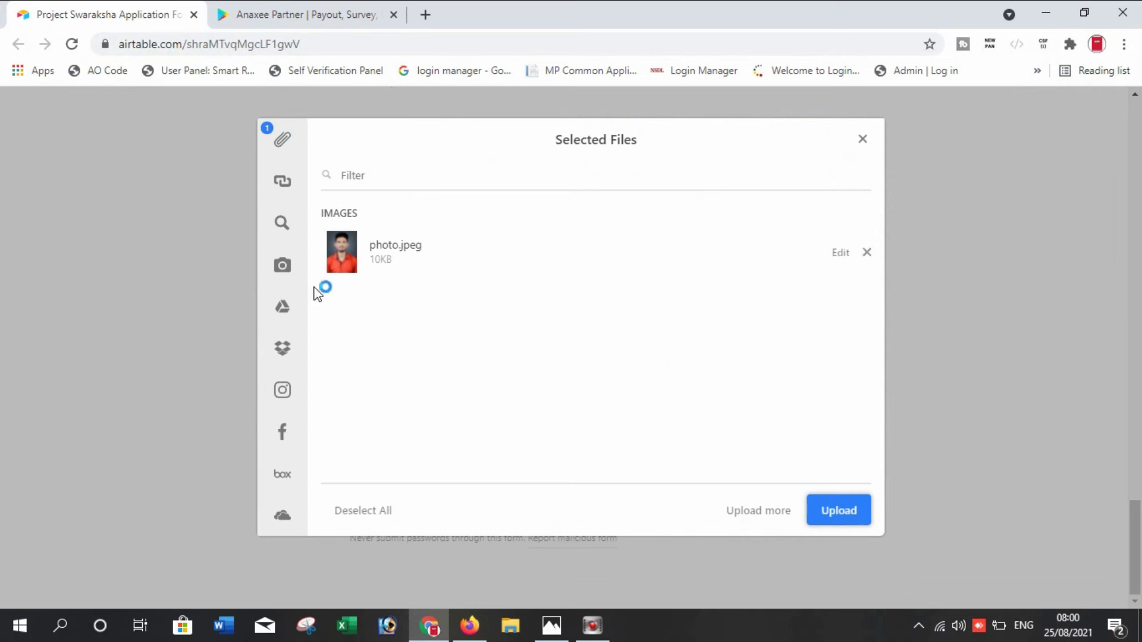
{"action": "left_click", "coordinate": [835, 511]}
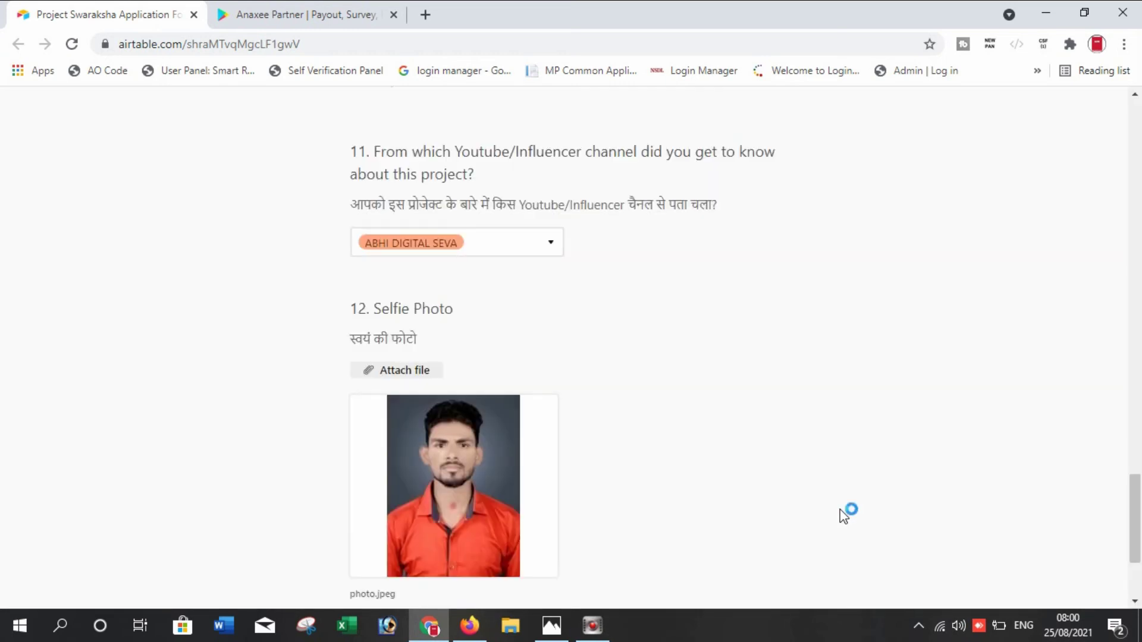
{"action": "scroll", "coordinate": [874, 499], "scroll_direction": "down", "scroll_amount": 3}
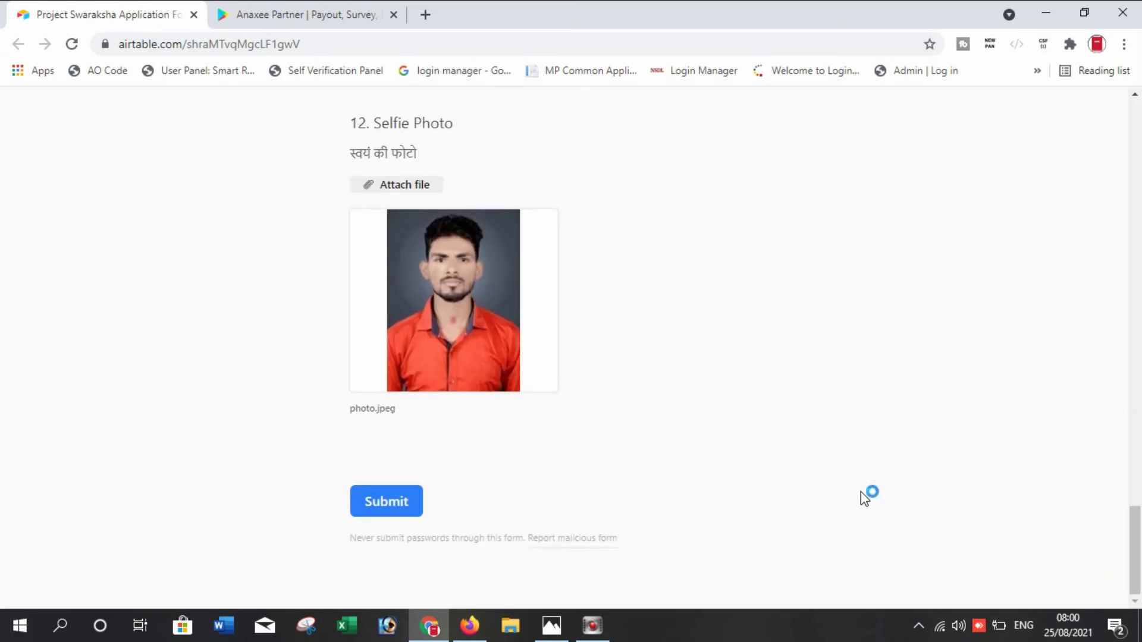
Submit the completed application form
{"action": "left_click", "coordinate": [385, 505]}
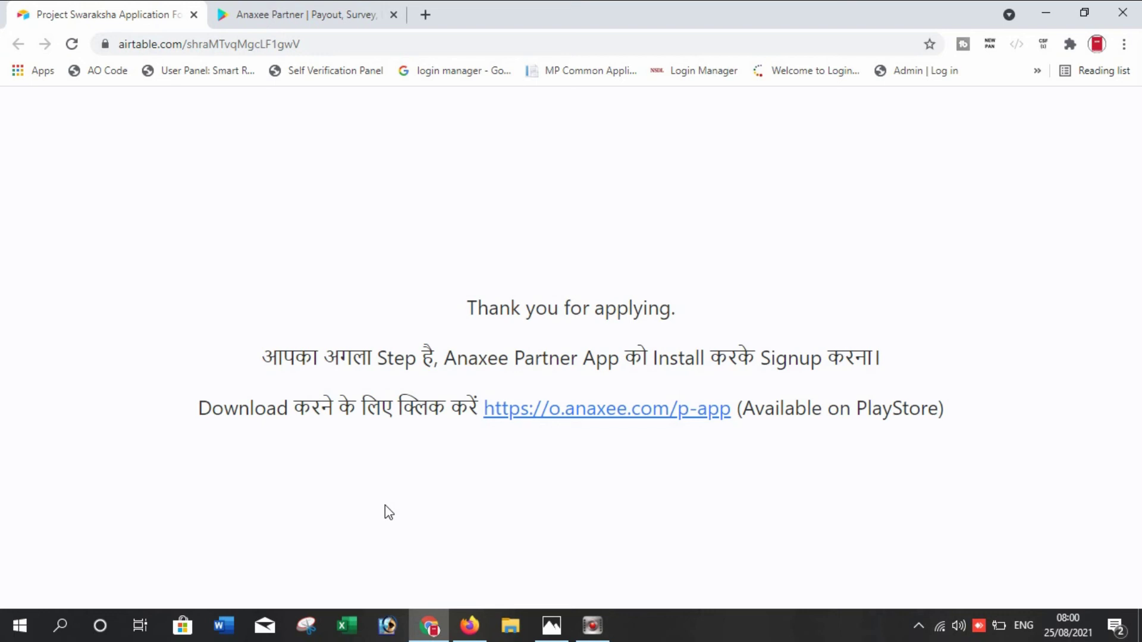
Open the Anaxee Partner app page on Google Play and browse its enlarged screenshots
{"action": "left_click", "coordinate": [562, 419]}
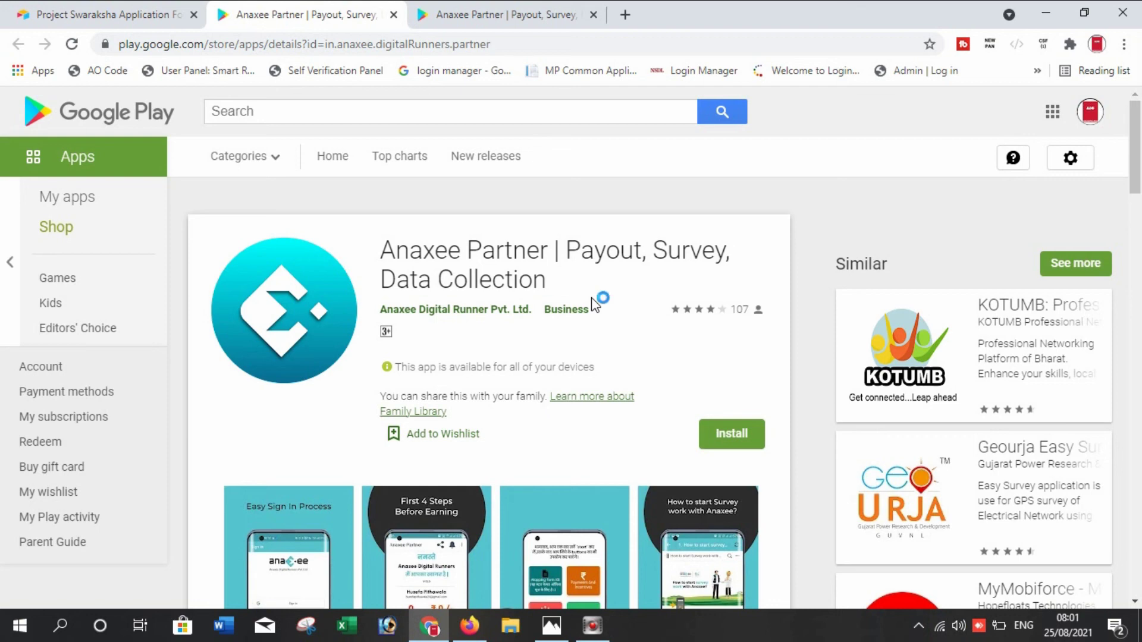
{"action": "scroll", "coordinate": [593, 305], "scroll_direction": "down", "scroll_amount": 3}
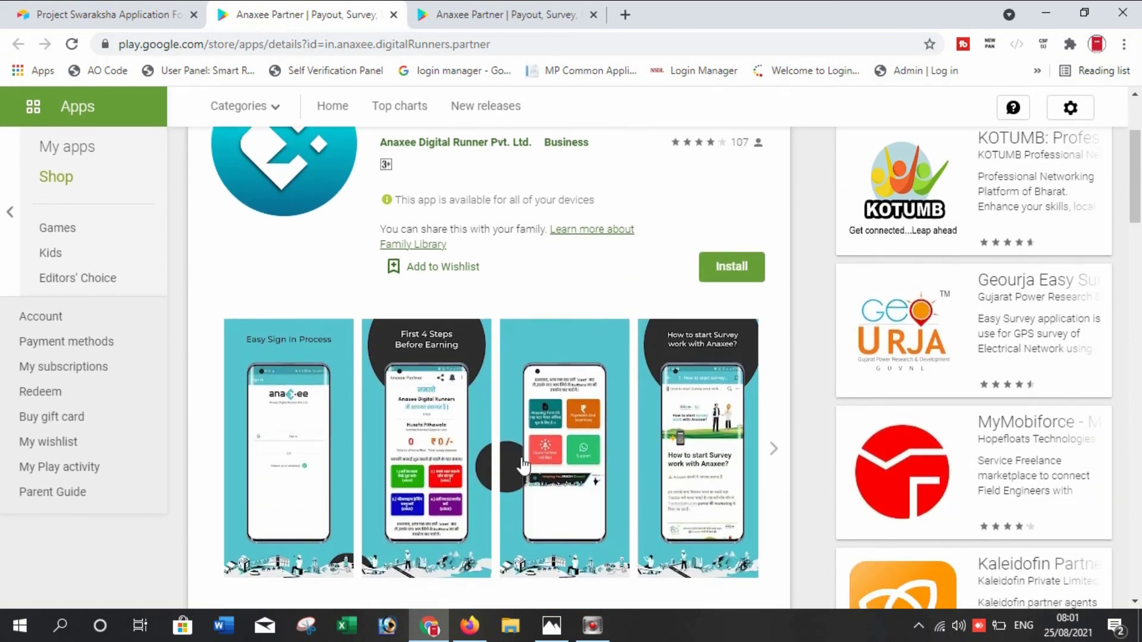
{"action": "left_click", "coordinate": [286, 462]}
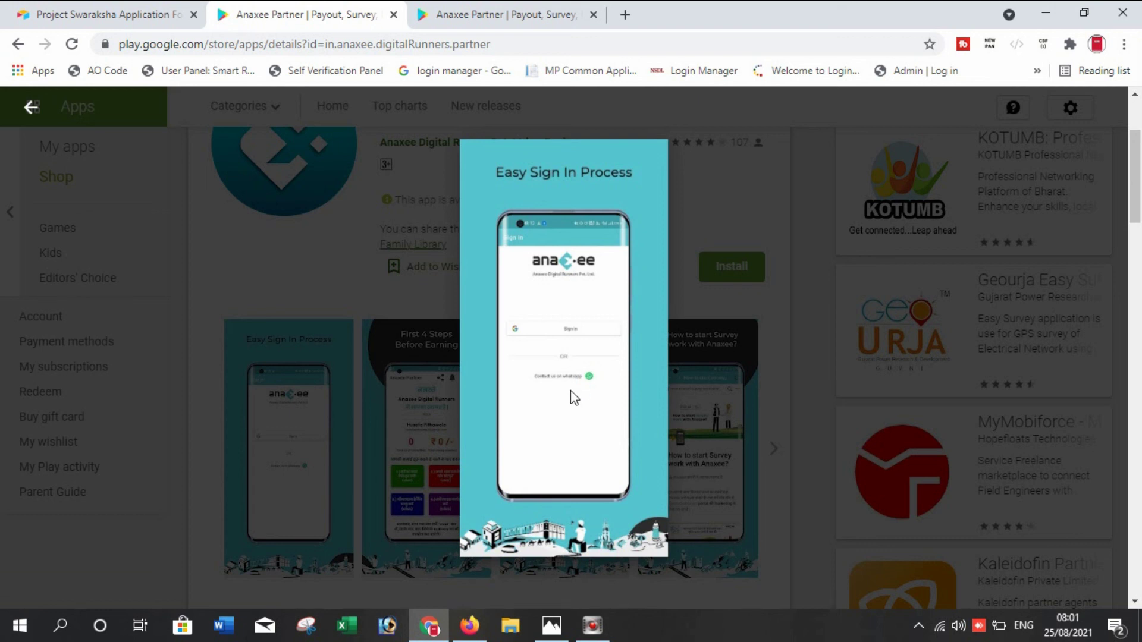
{"action": "key", "text": "Right"}
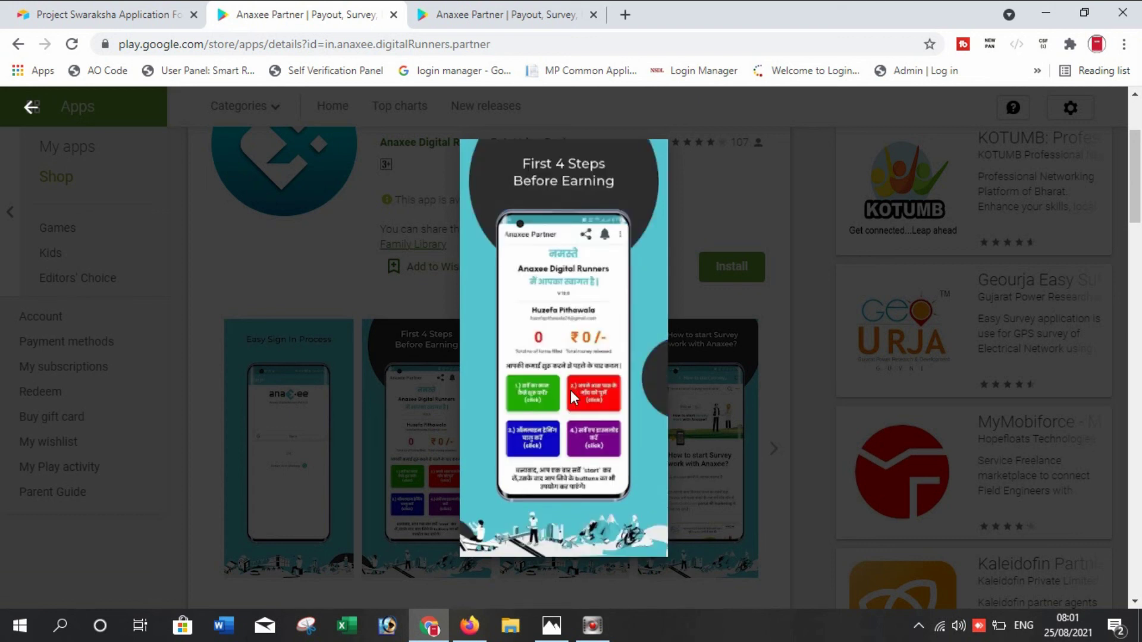